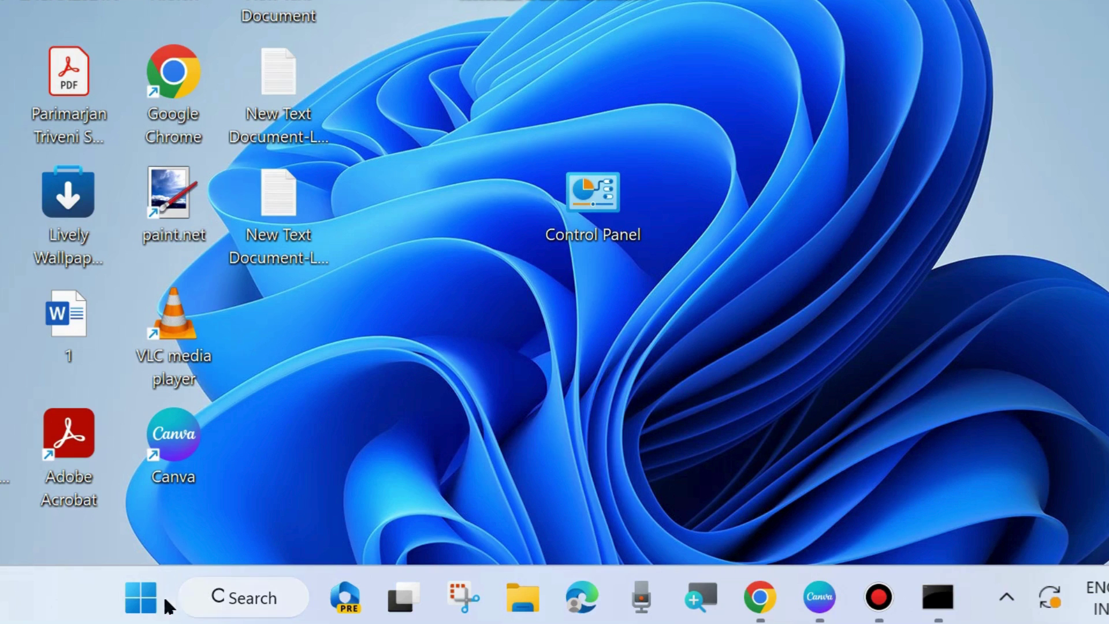
Run services.msc from the Run dialog to open the Services console.
click(138, 598)
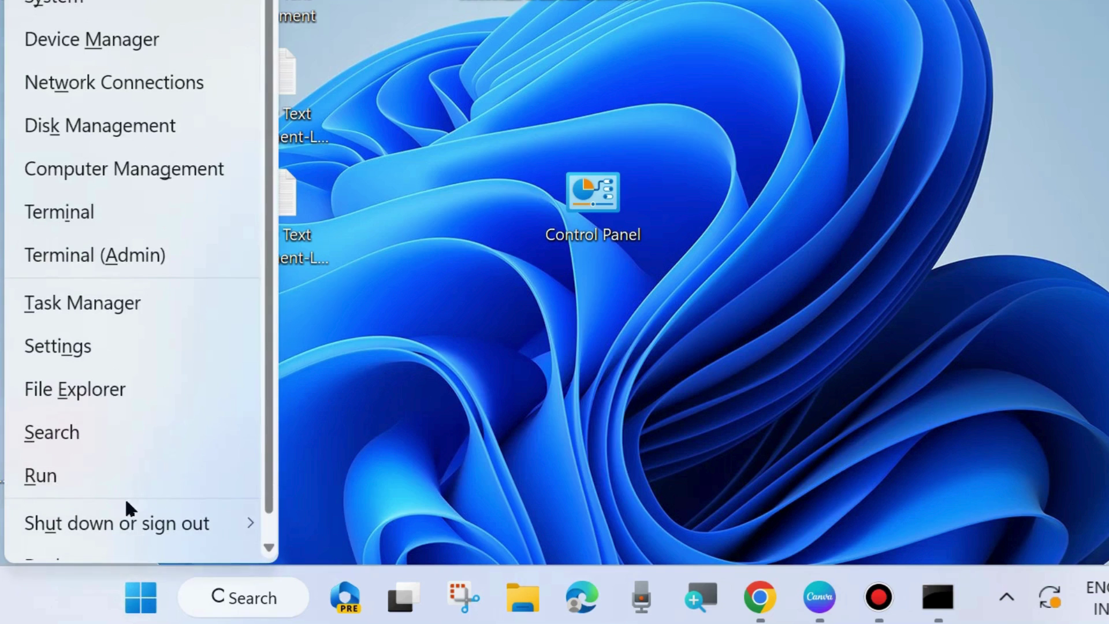
click(50, 465)
drag(168, 268, 519, 120)
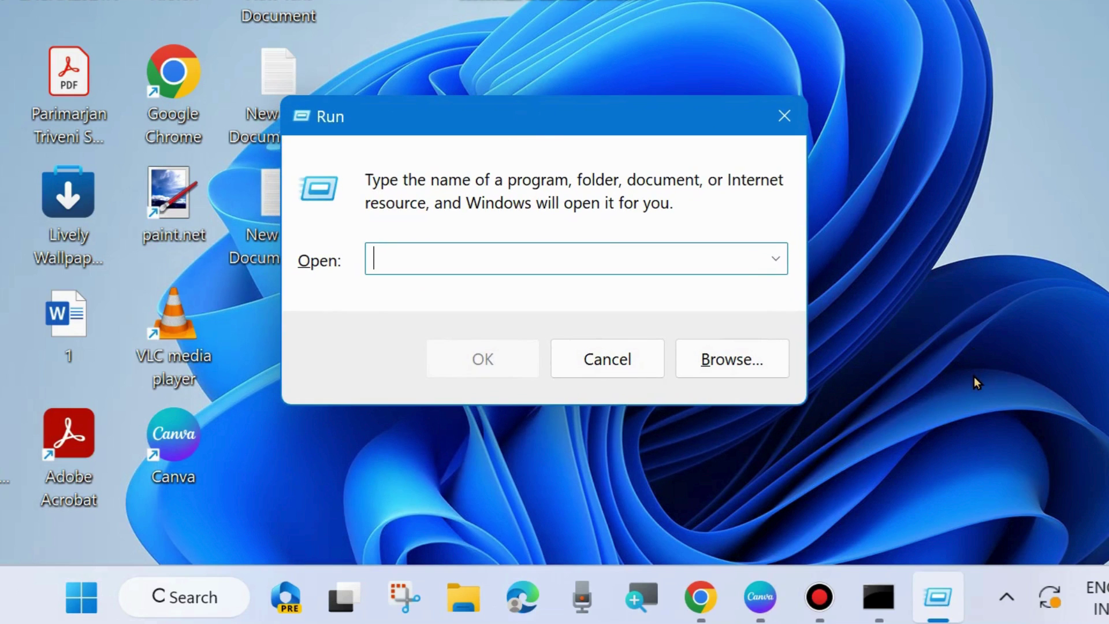
text(ser)
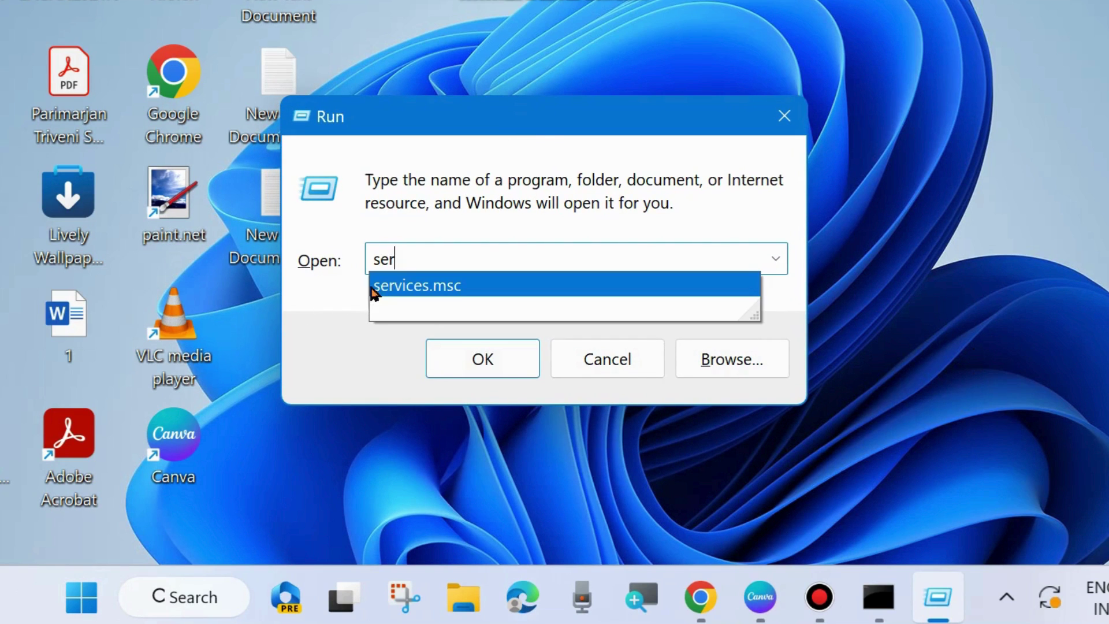
click(428, 295)
click(493, 256)
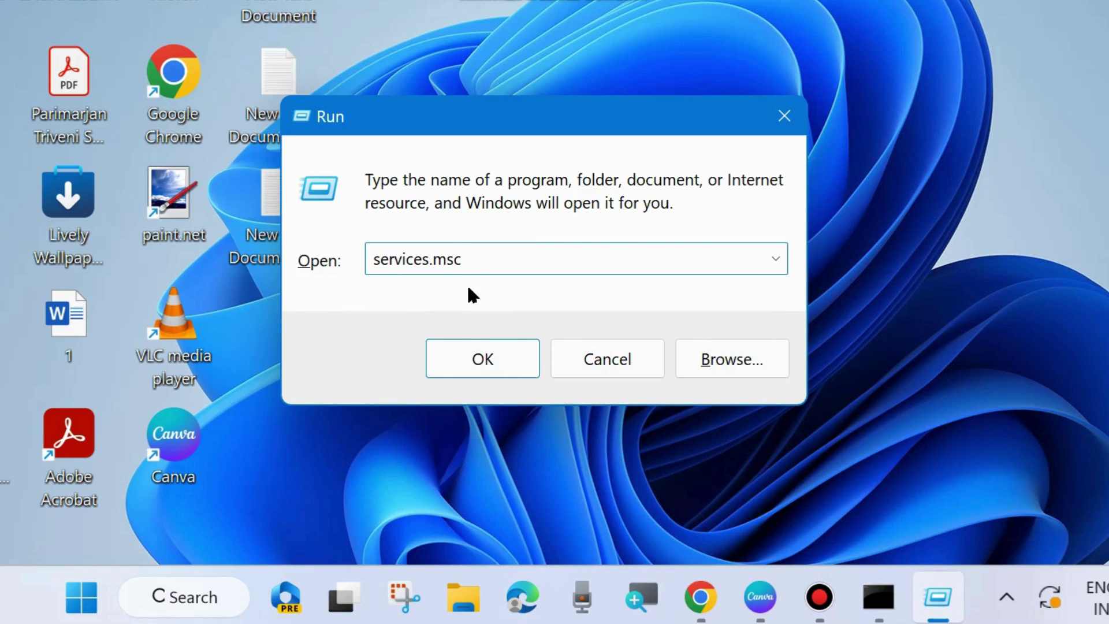
click(483, 362)
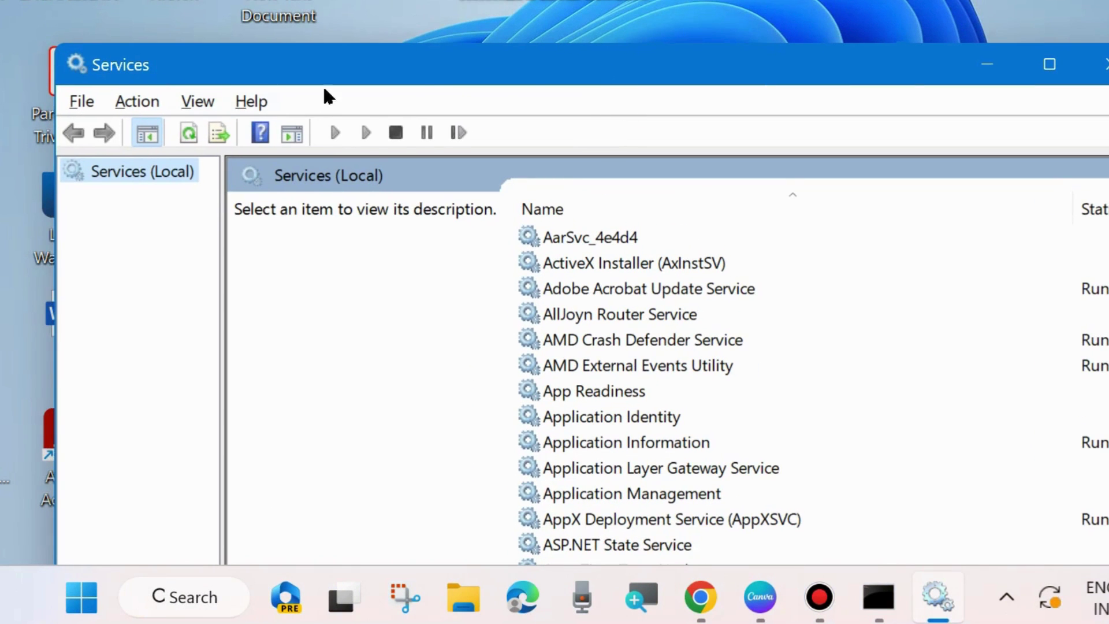
Find Print Spooler in the services list and restart it from its context menu.
drag(542, 82, 494, 26)
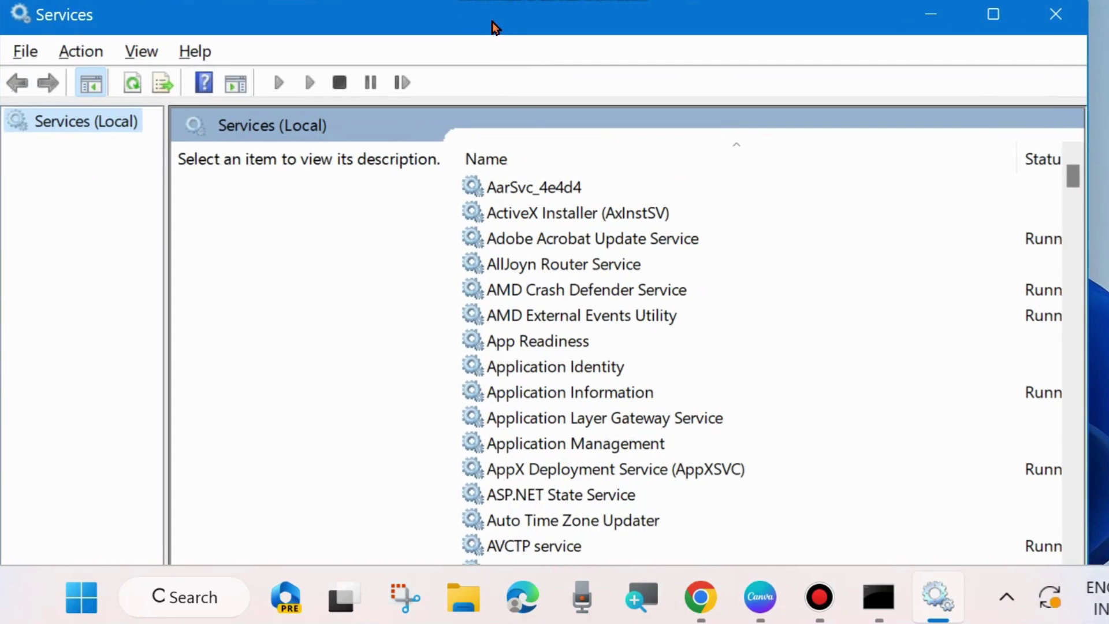
drag(1076, 186, 1076, 391)
scroll(666, 504, down, 3)
scroll(658, 503, down, 6)
scroll(651, 499, up, 3)
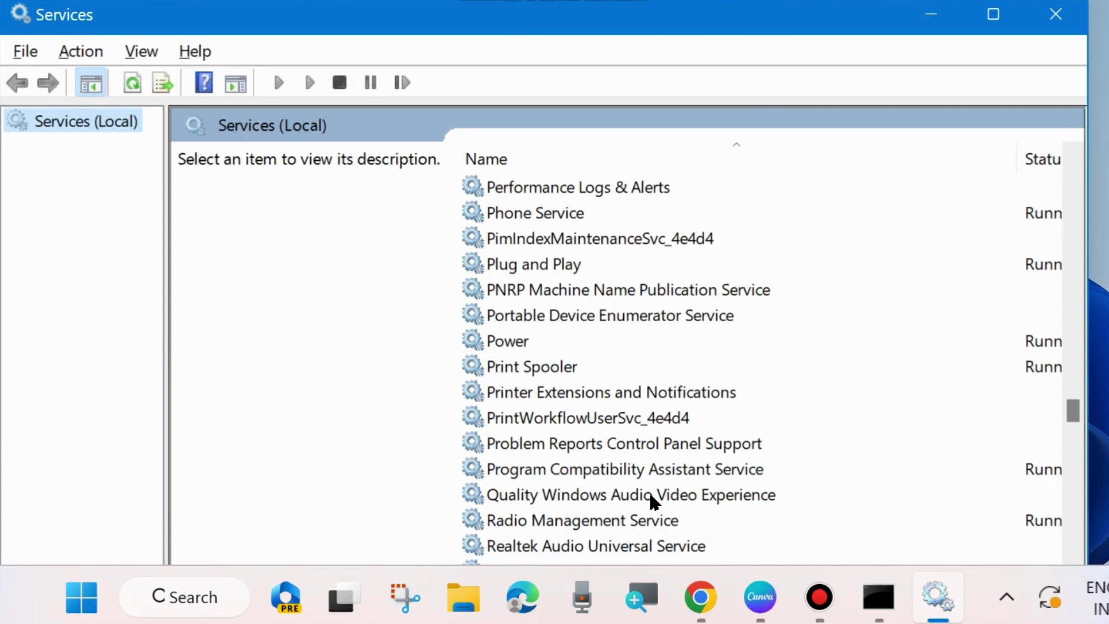
click(534, 367)
scroll(528, 368, up, 1)
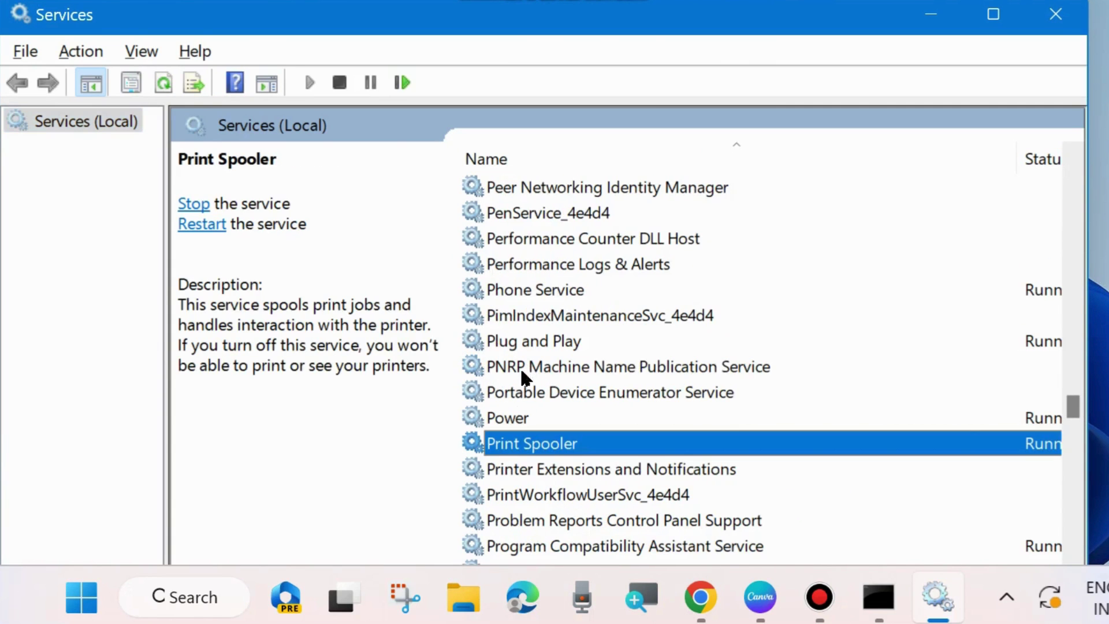
right_click(523, 449)
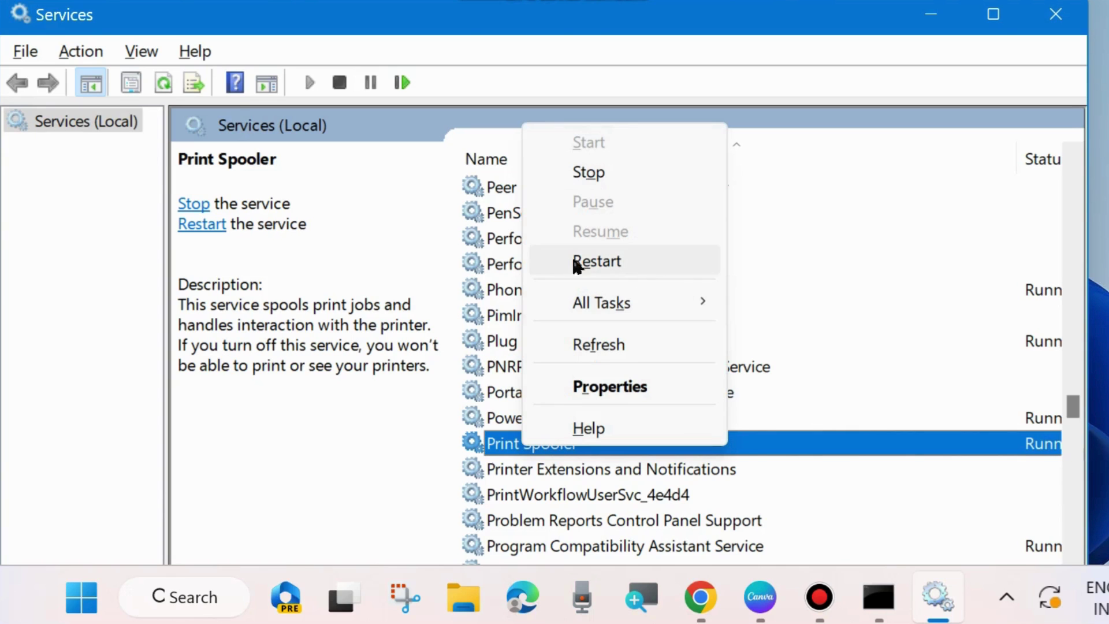
click(595, 264)
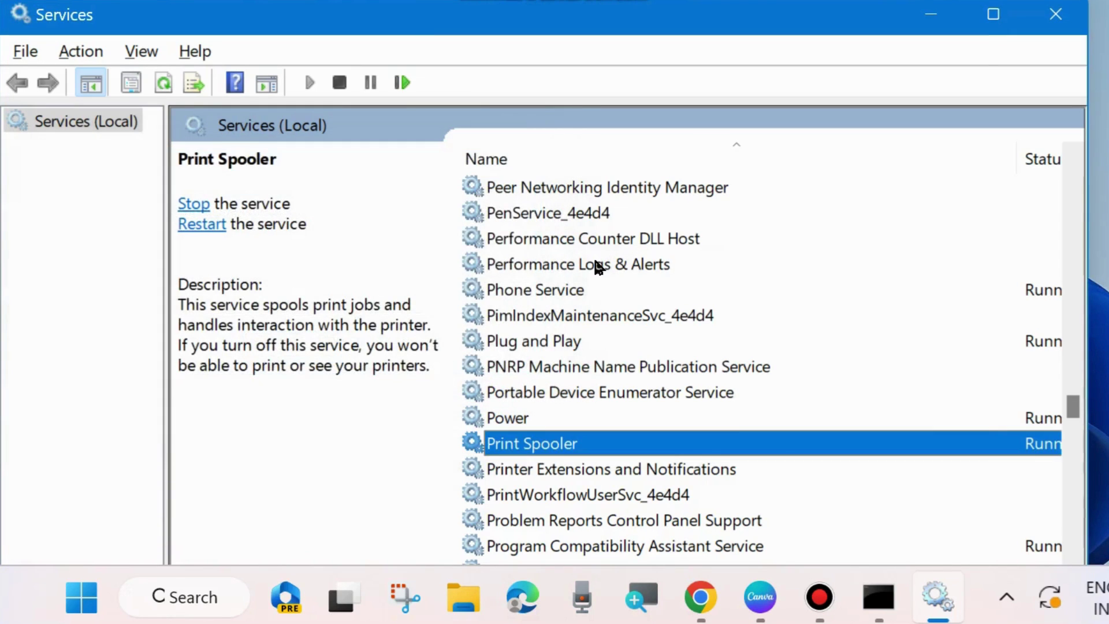
Set Print Spooler's startup type to Automatic, apply it, and close Services.
double_click(559, 445)
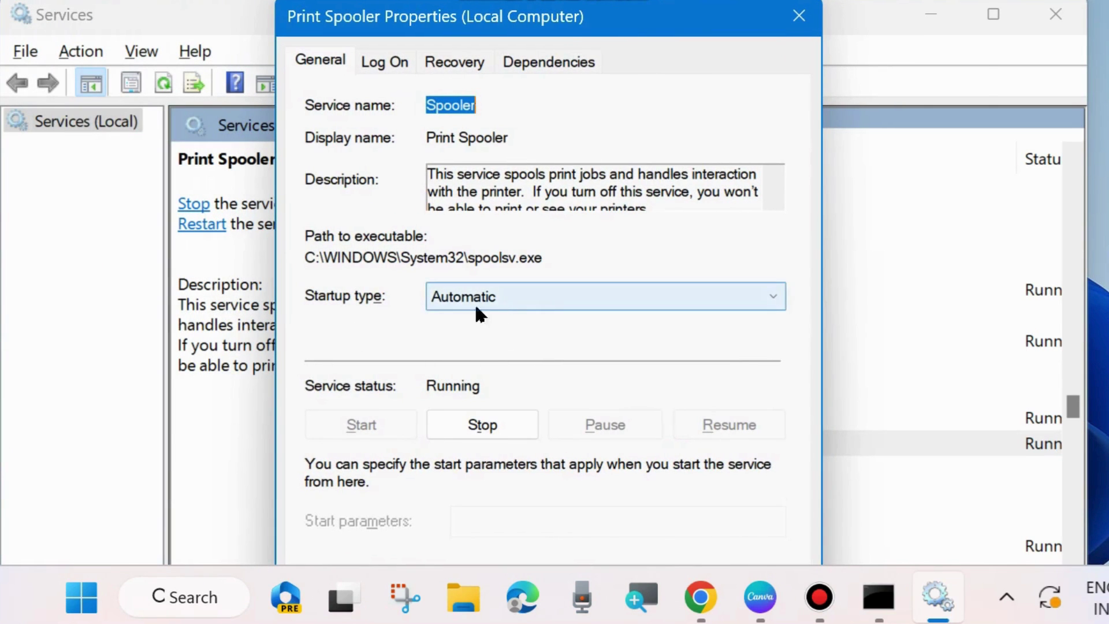
click(528, 297)
click(484, 339)
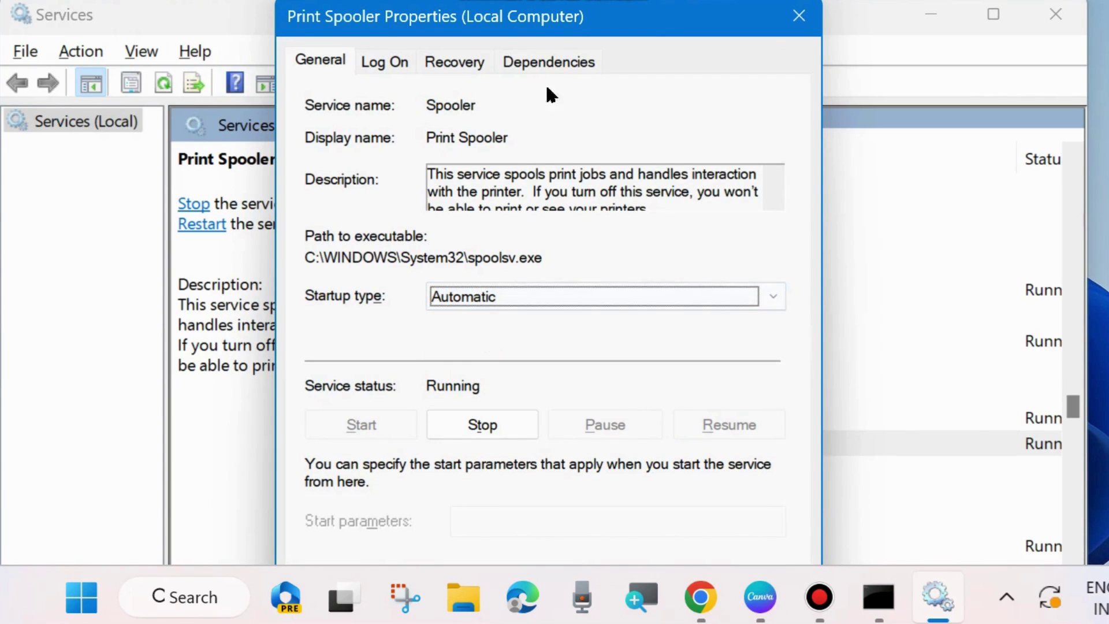
drag(564, 23, 574, 0)
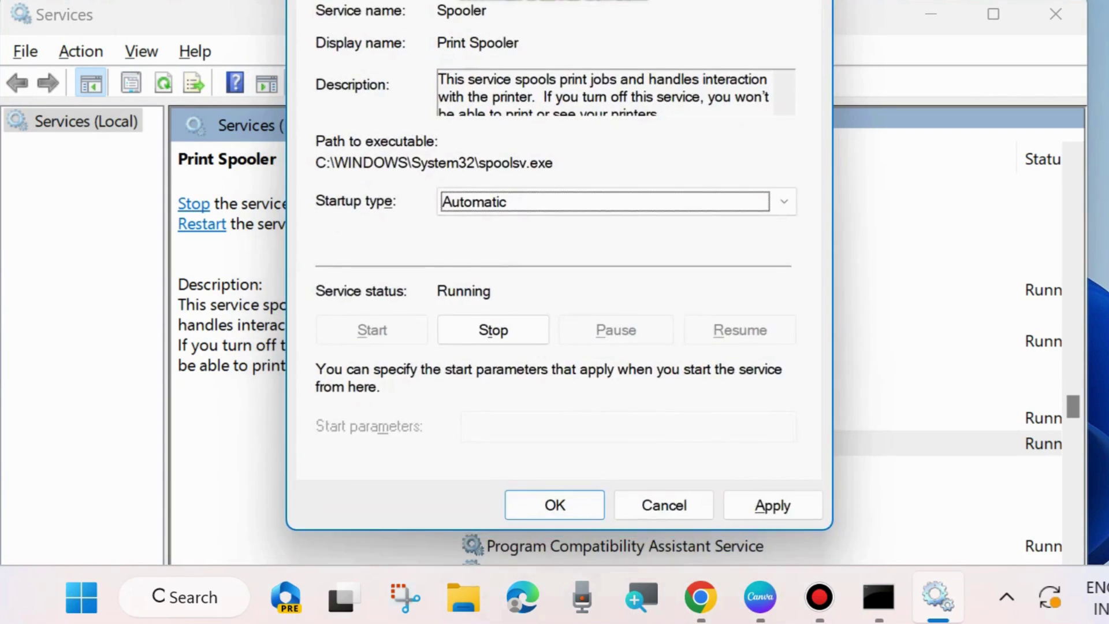
click(772, 505)
click(537, 501)
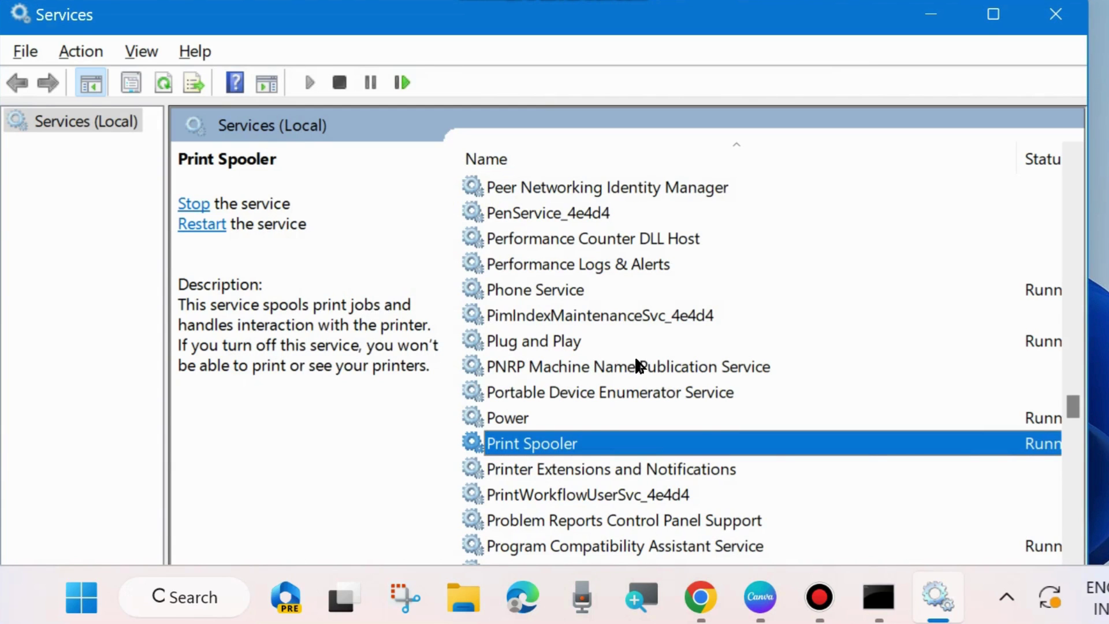
click(1053, 12)
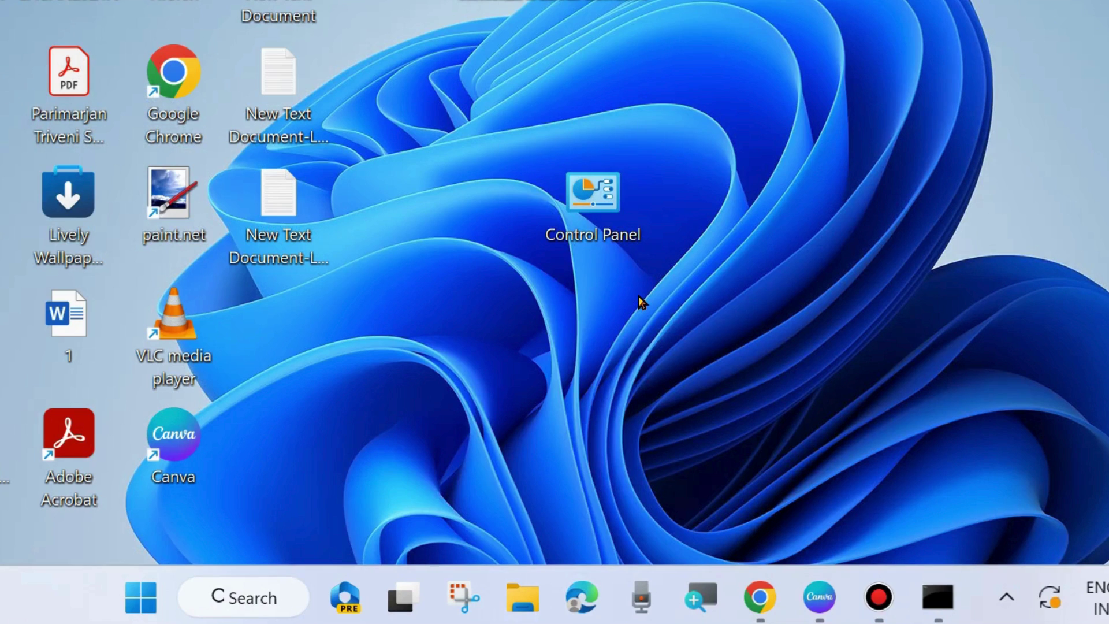
right_click(144, 595)
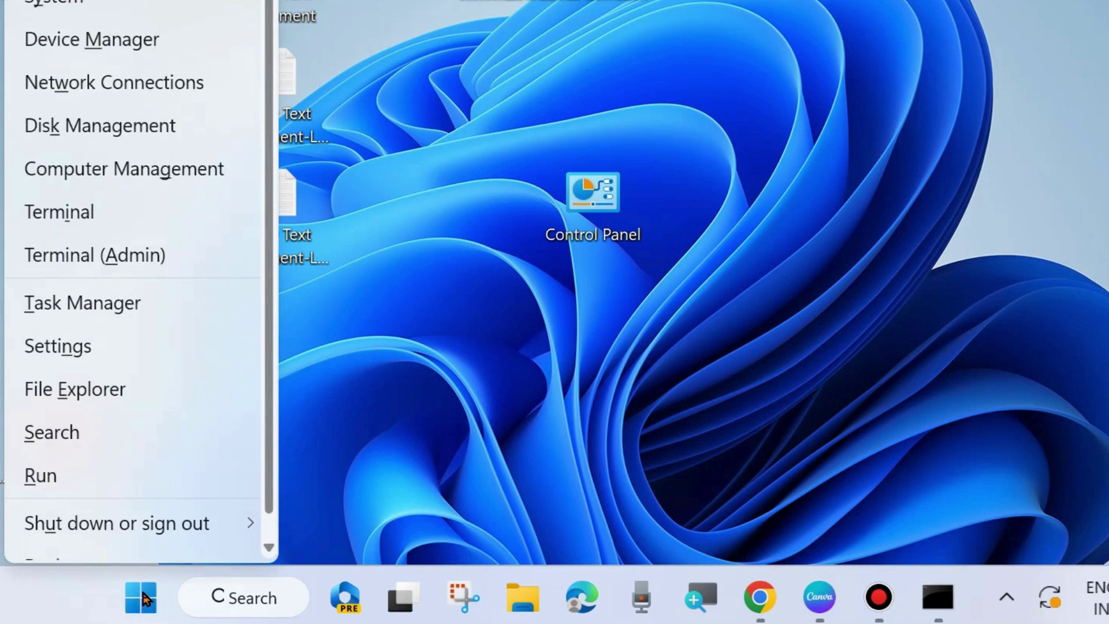
click(58, 348)
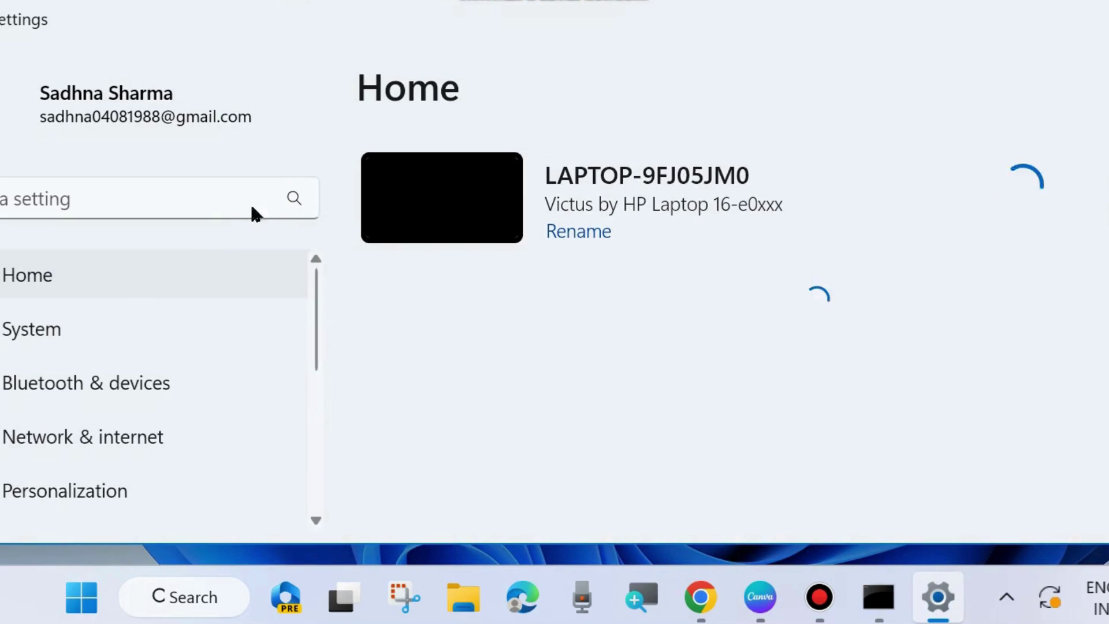
drag(220, 29, 355, 40)
click(160, 339)
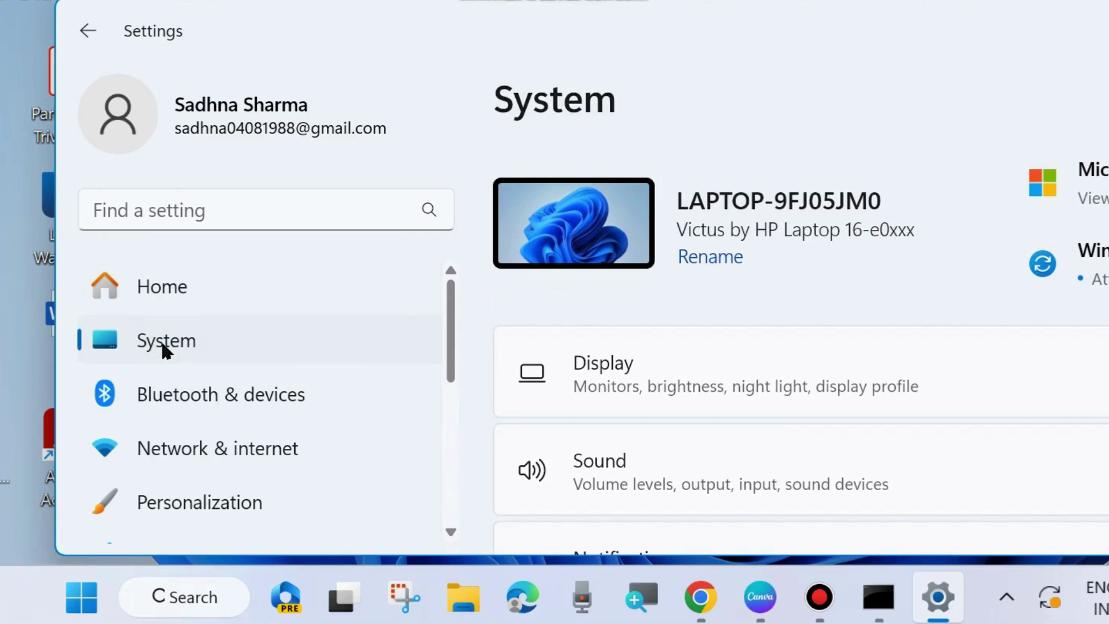
drag(912, 54, 608, 26)
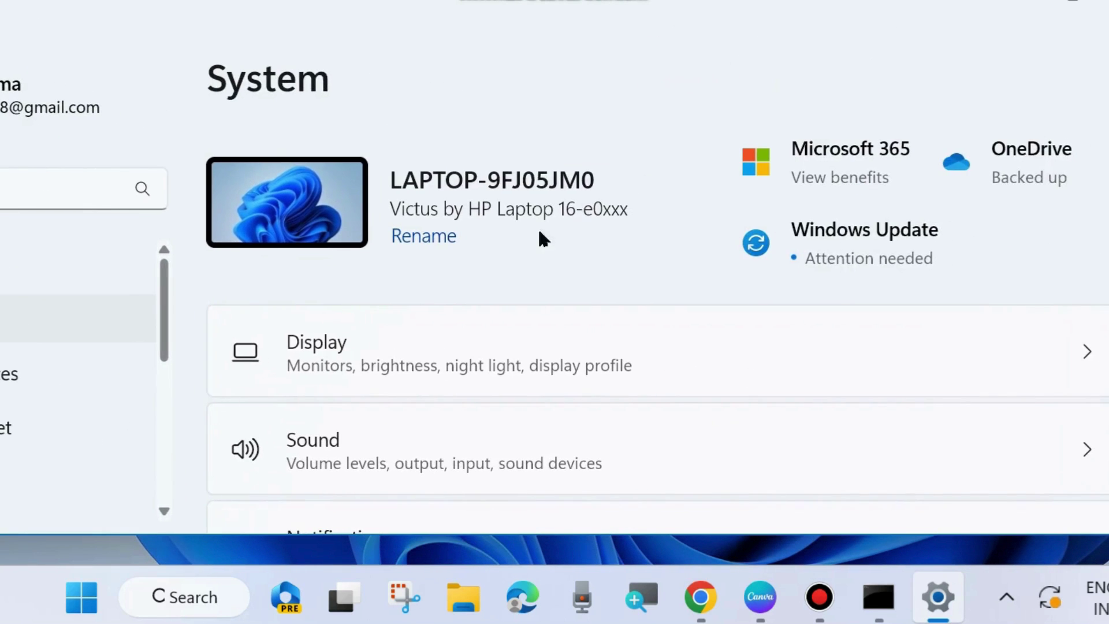
scroll(562, 386, down, 5)
scroll(562, 387, down, 10)
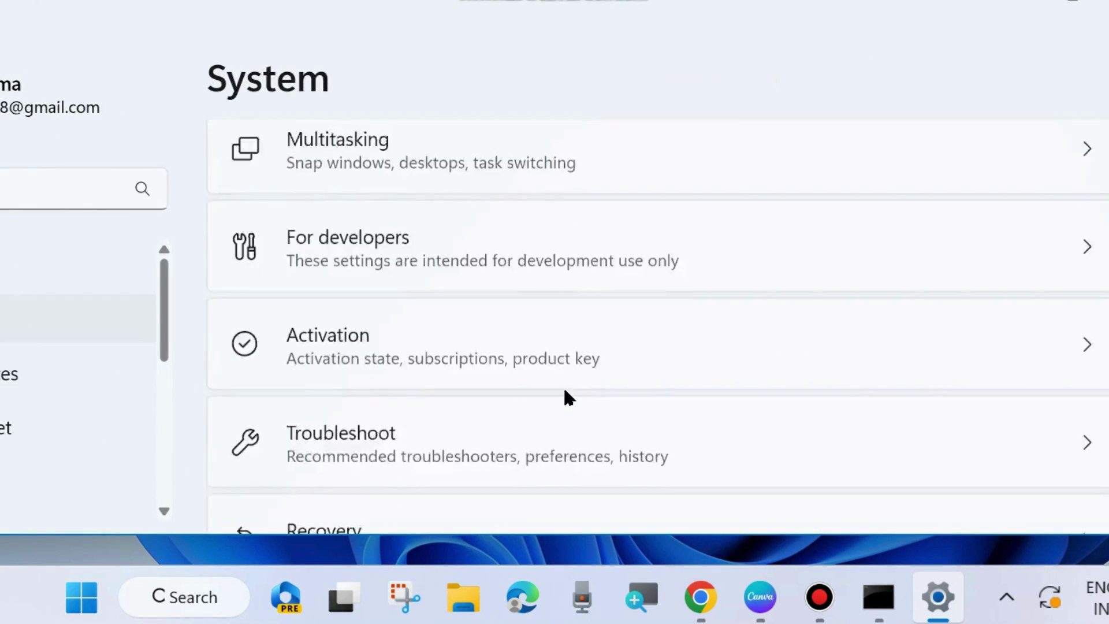
scroll(565, 397, up, 2)
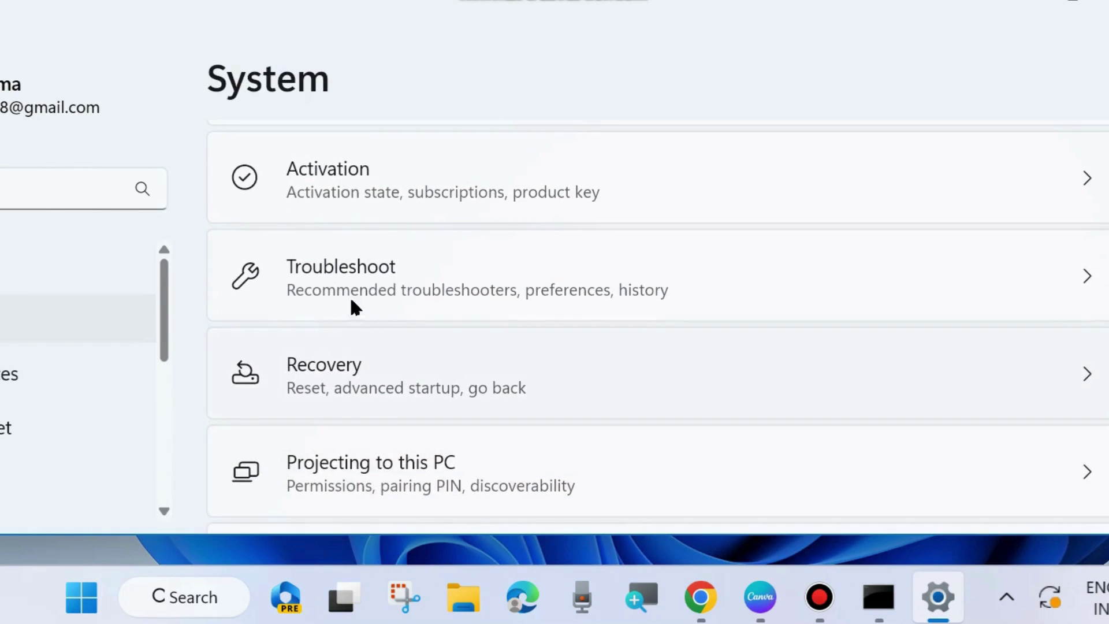
click(359, 268)
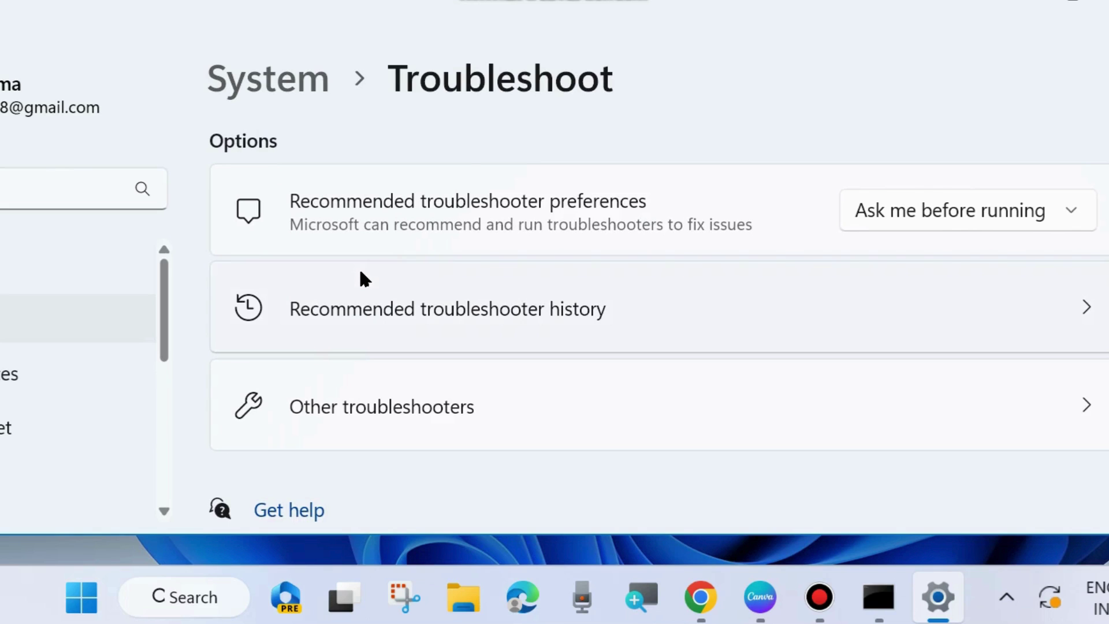
click(462, 408)
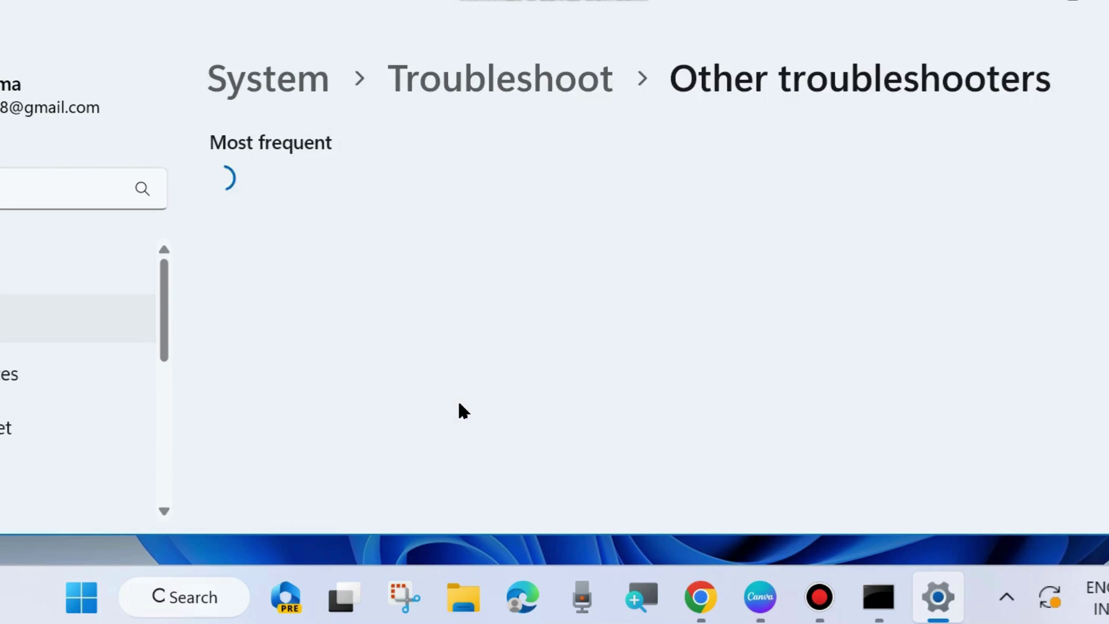
scroll(369, 264, down, 3)
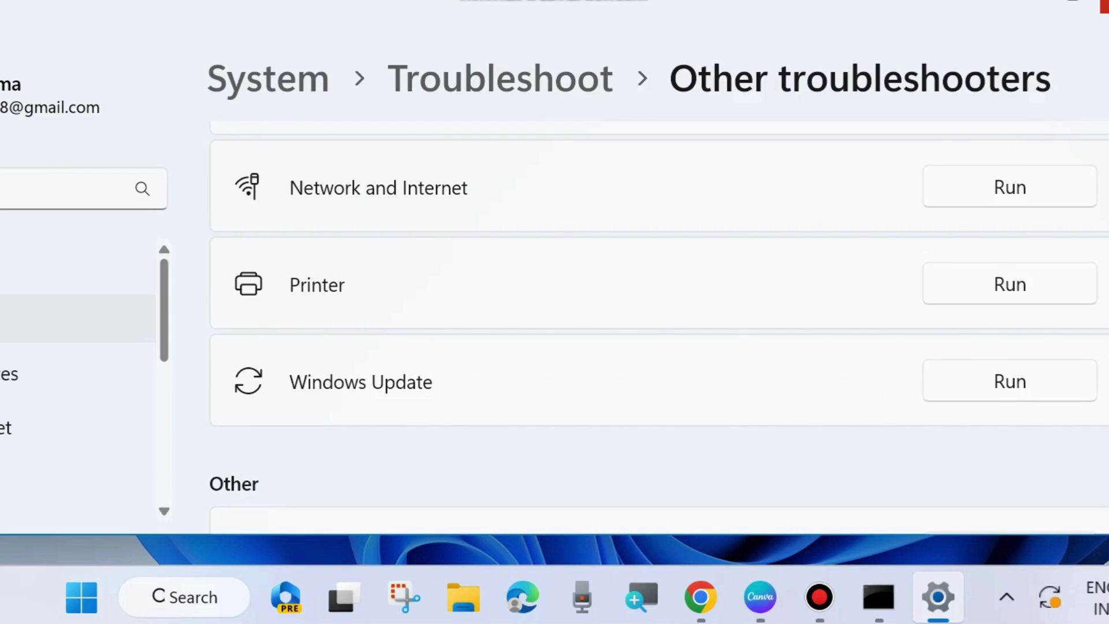
click(1103, 6)
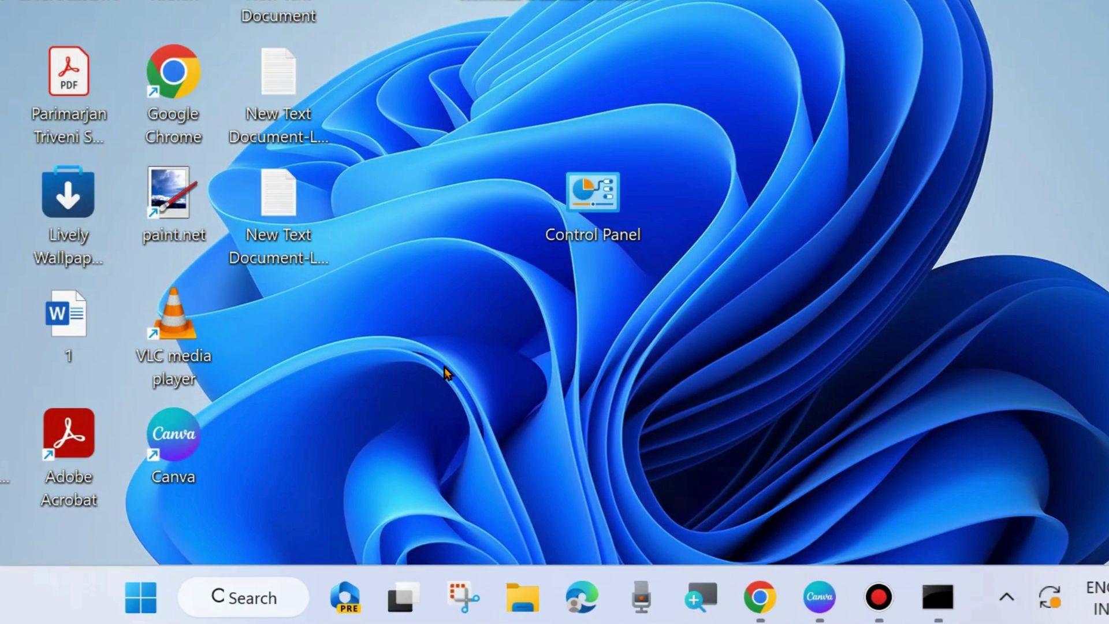
Open Device Manager from the Start context menu and position it to show the device tree.
right_click(123, 609)
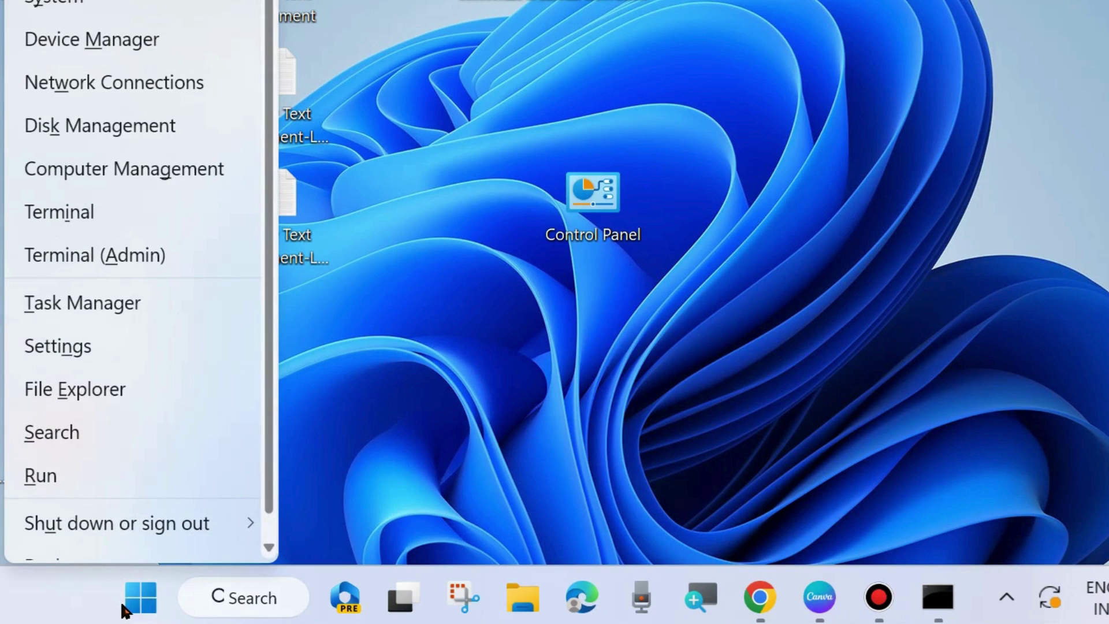
click(90, 42)
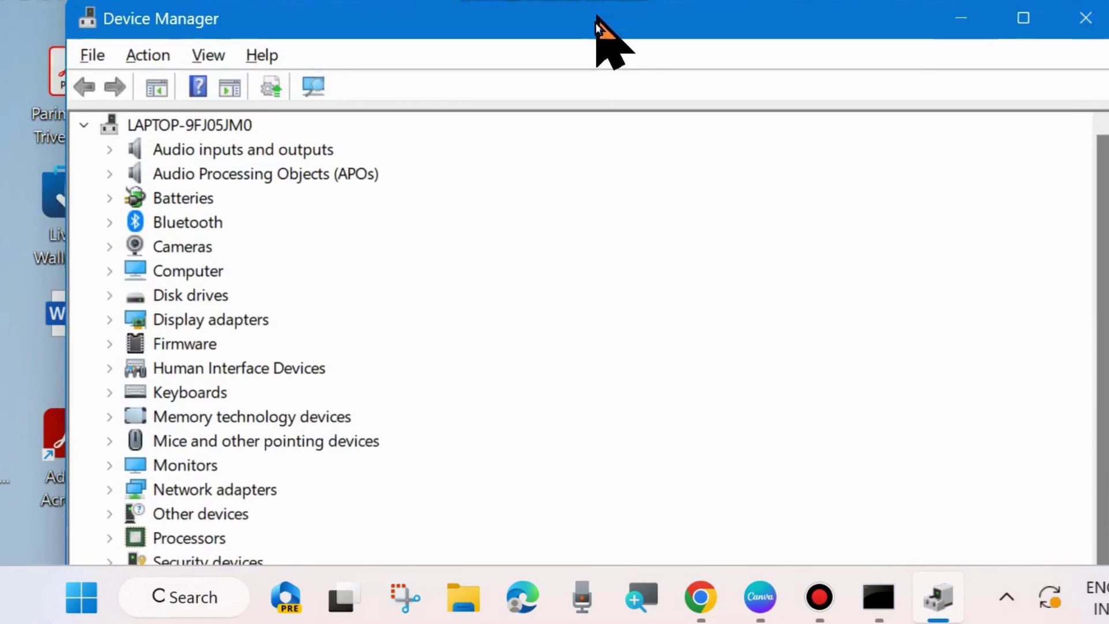
drag(597, 23, 580, 55)
scroll(198, 420, down, 1)
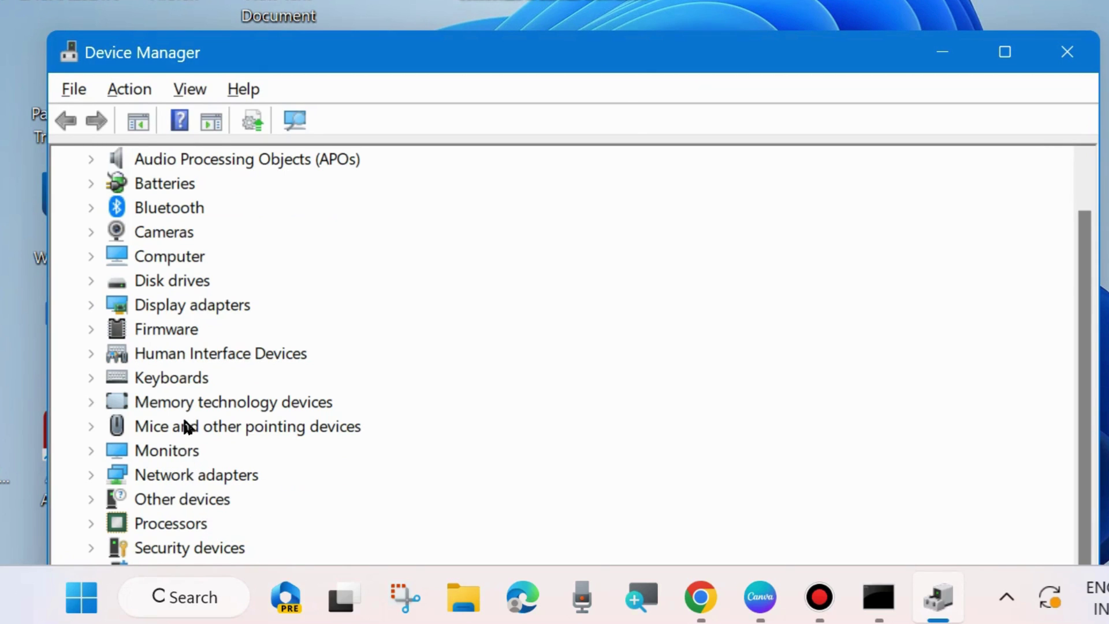
drag(547, 40, 573, 0)
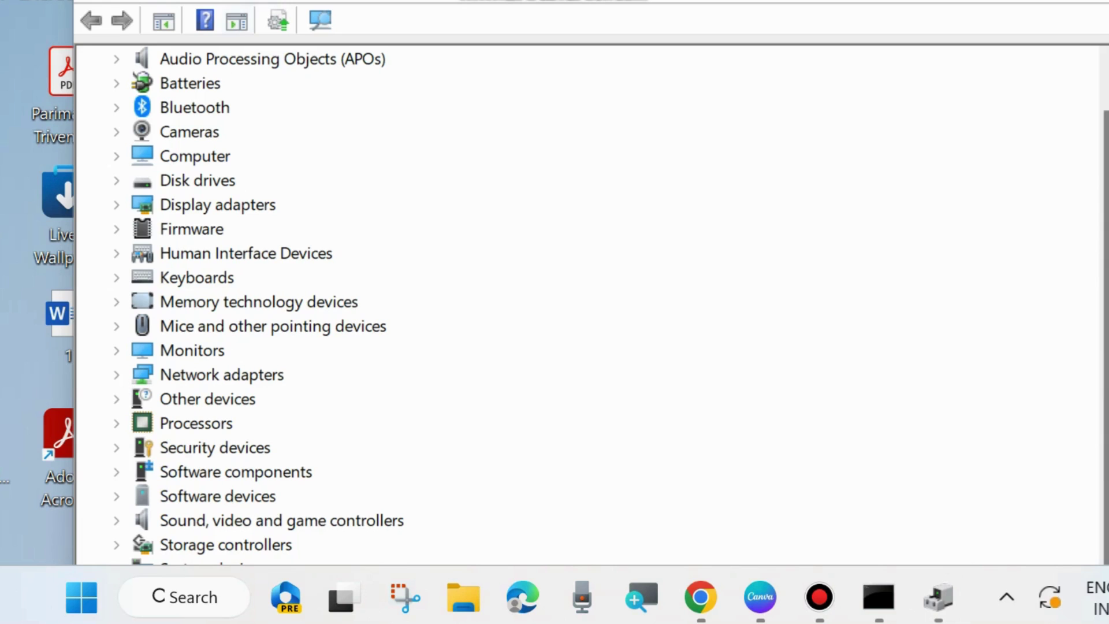
drag(359, 8, 350, 78)
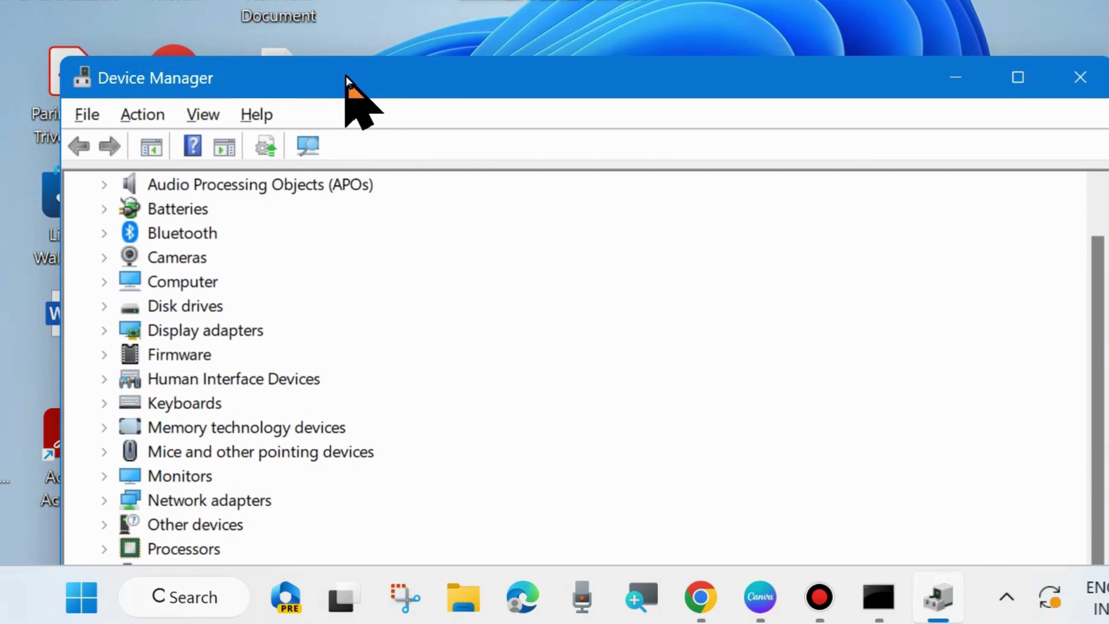
Turn on Show hidden devices and expand Print queues to list desktop printer and others.
click(208, 117)
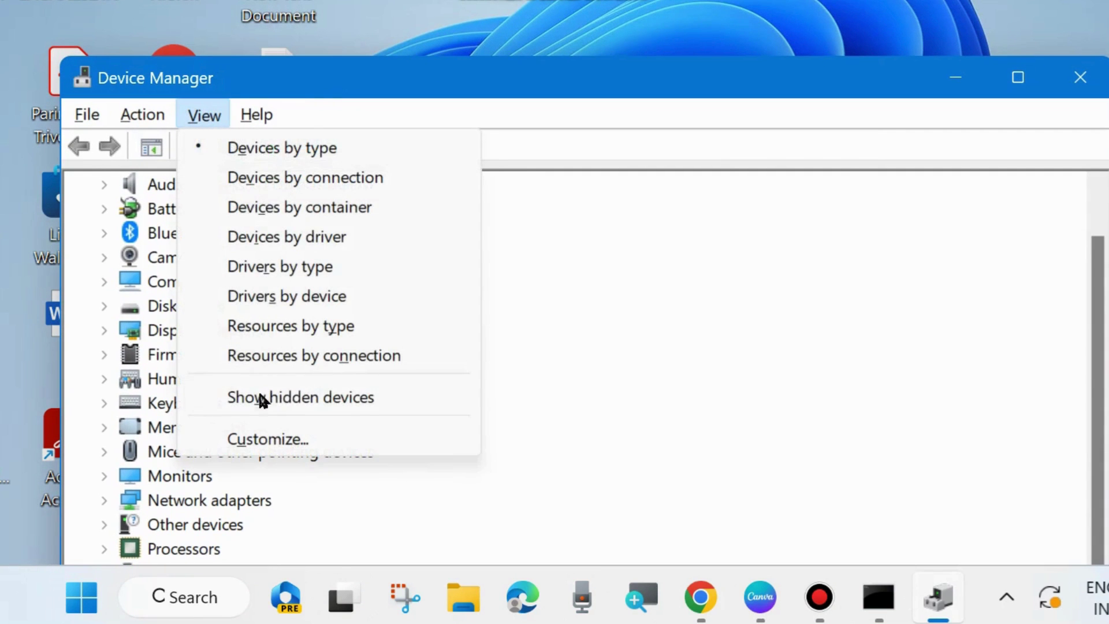
click(275, 403)
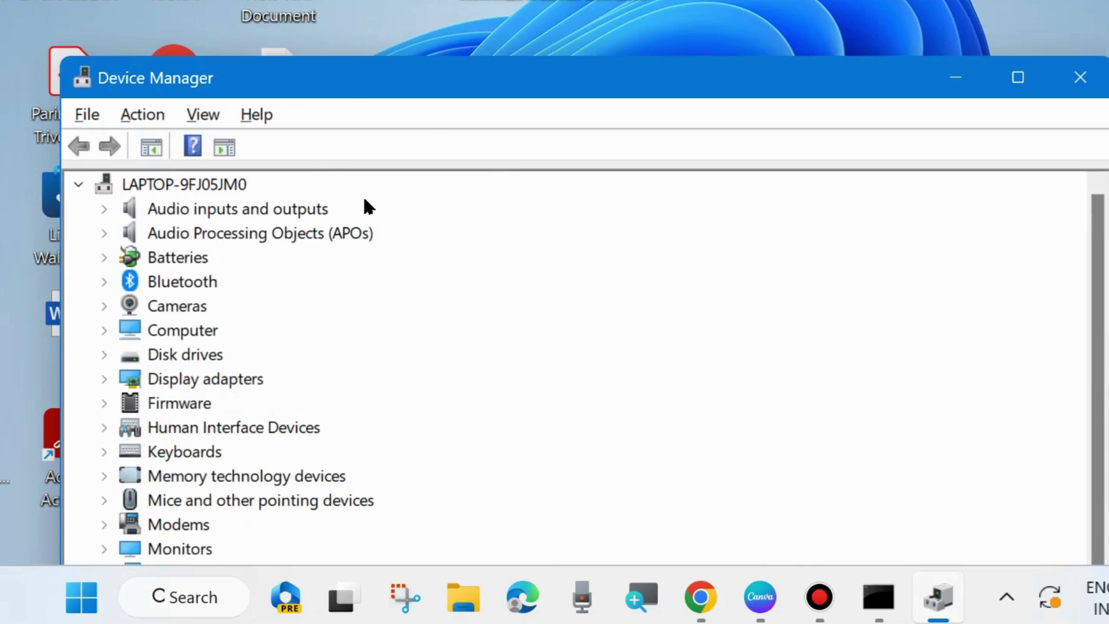
drag(428, 98, 404, 0)
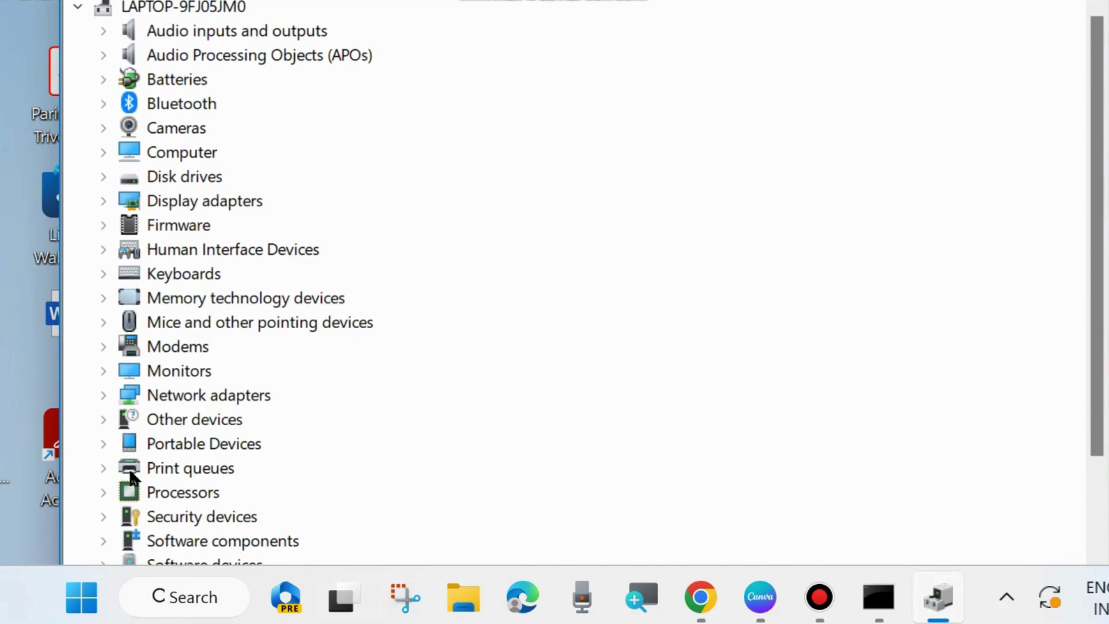
click(102, 467)
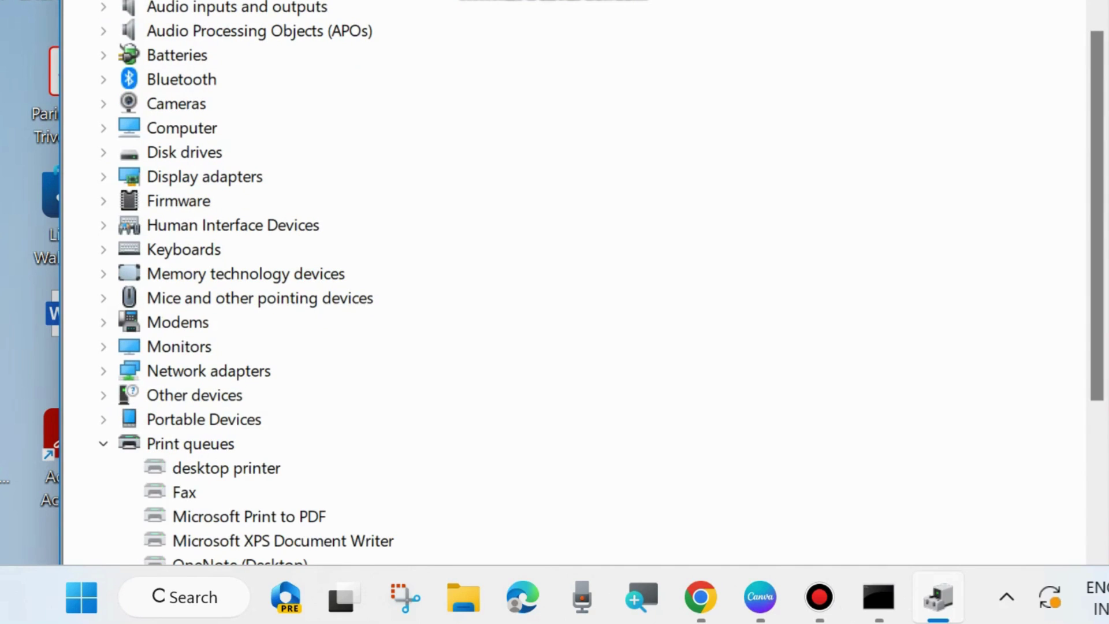
scroll(572, 283, down, 1)
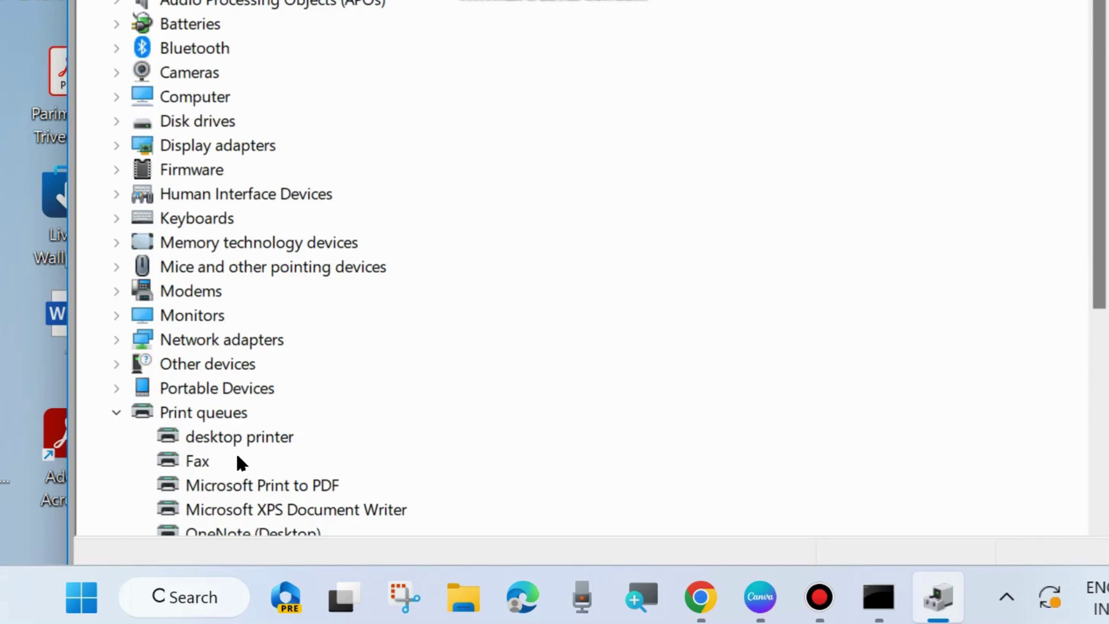
scroll(235, 452, down, 2)
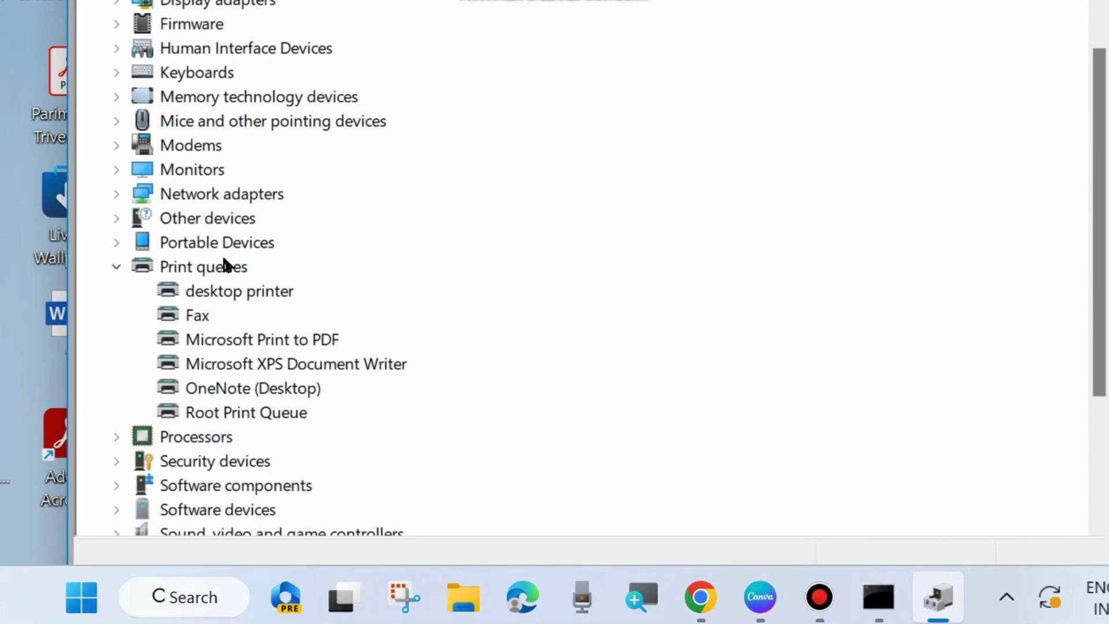
Search automatically for a newer desktop printer driver, then close the wizard and Device Manager.
right_click(223, 292)
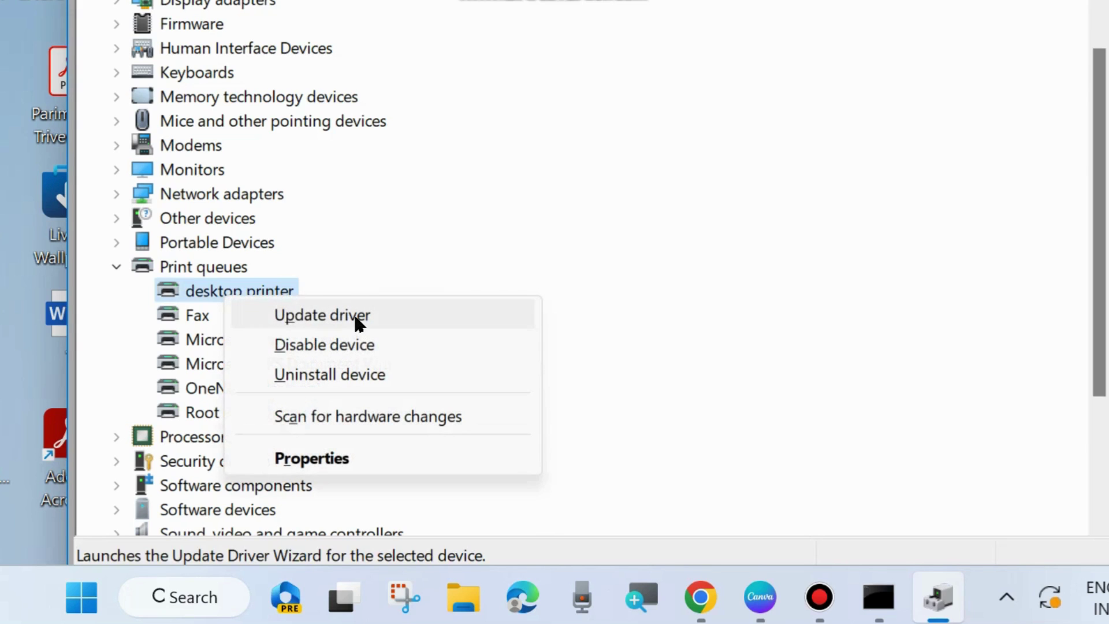
click(357, 317)
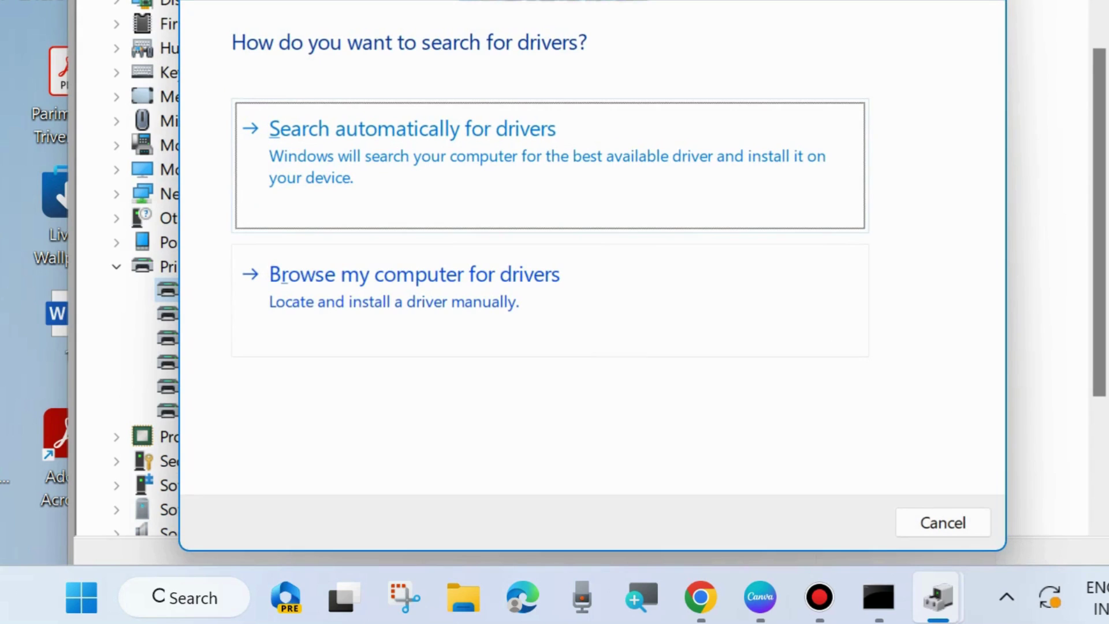
drag(554, 1, 546, 36)
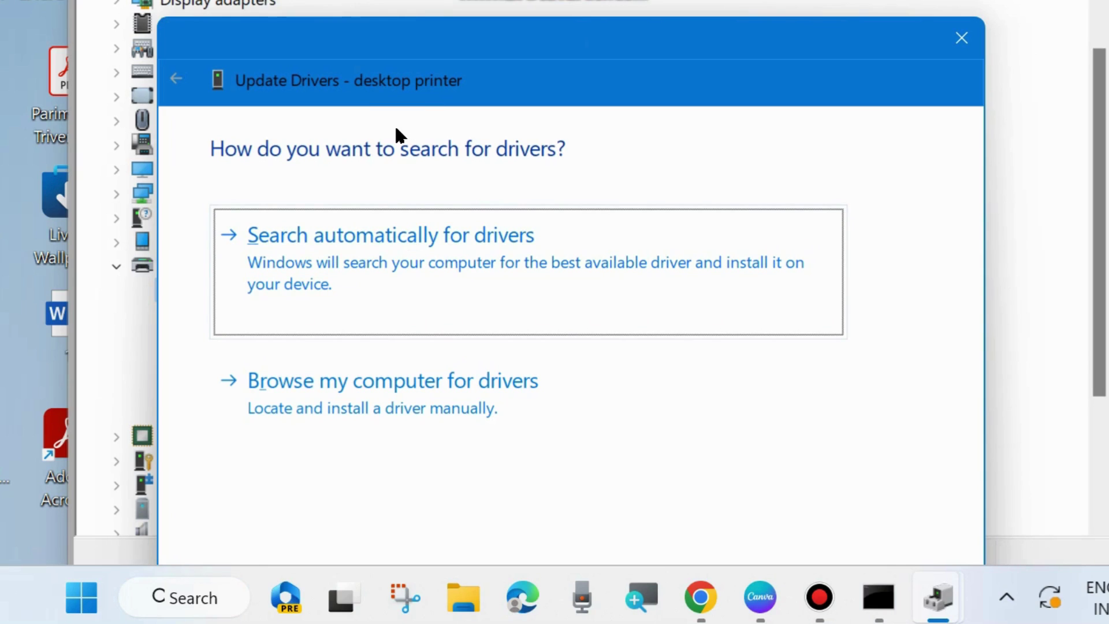
click(405, 261)
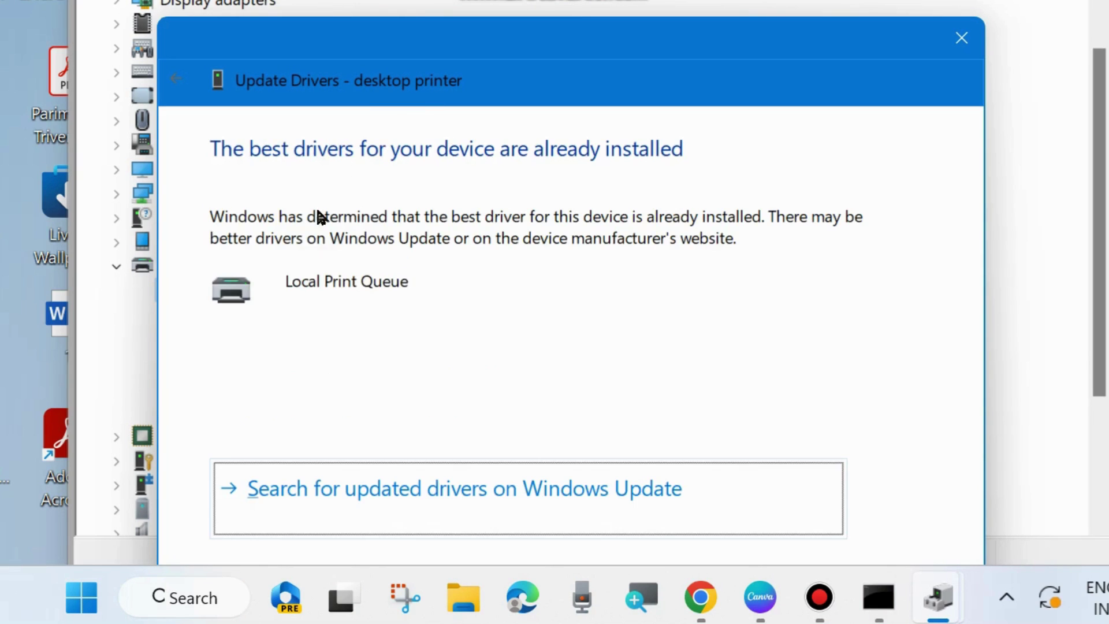
click(960, 35)
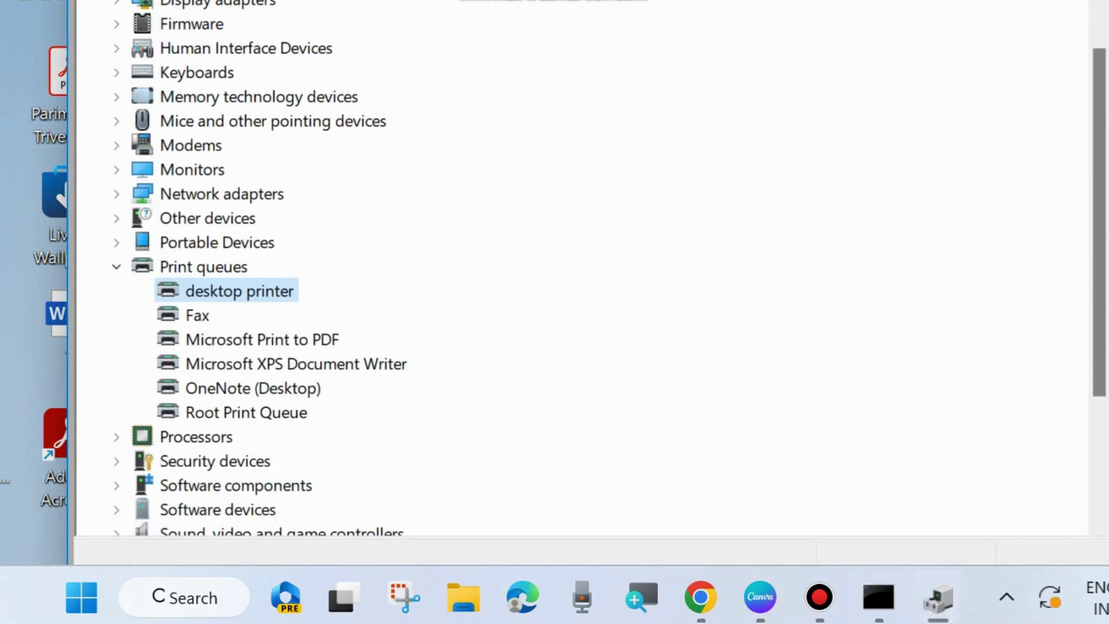
key(alt+F4)
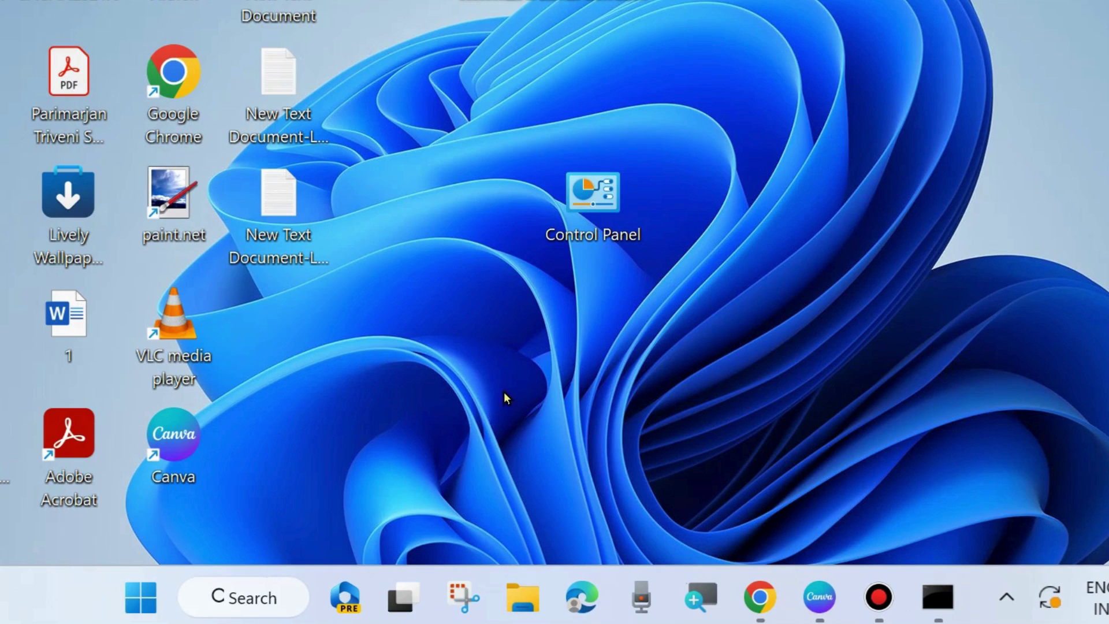
Open %WINDIR%\system32\spool\printers via Run, confirm it holds no jobs, and close it.
right_click(144, 600)
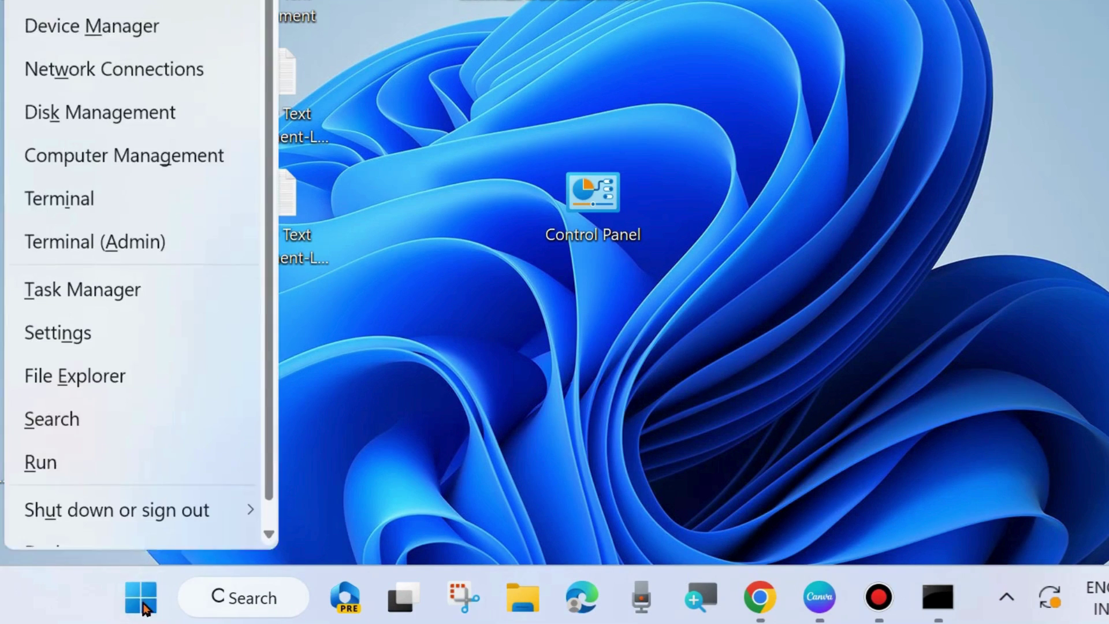
click(68, 478)
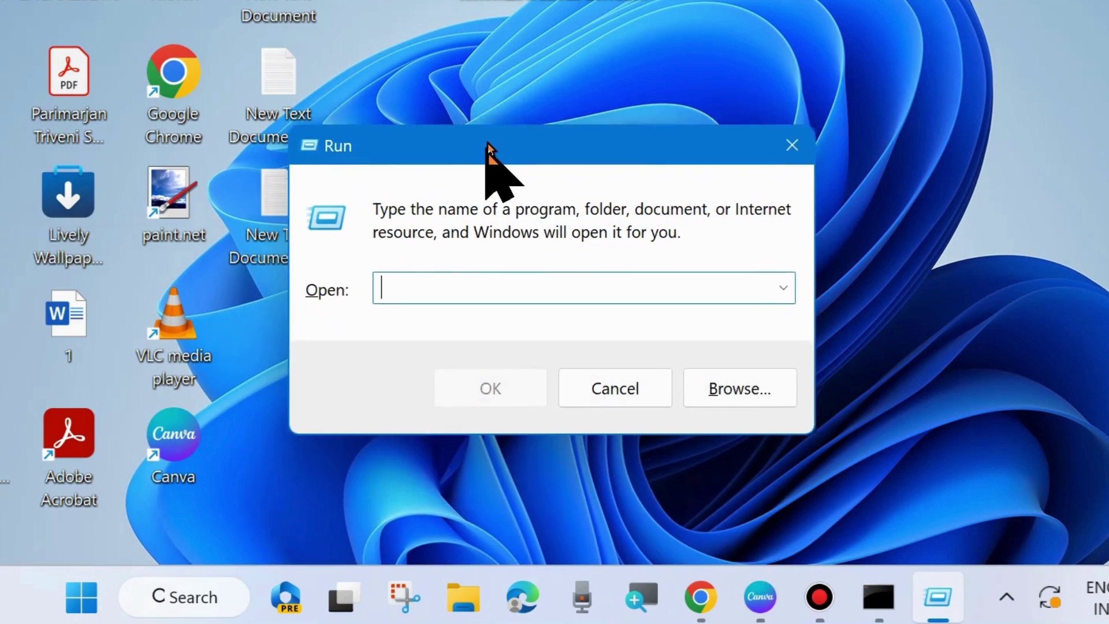
drag(487, 145, 497, 126)
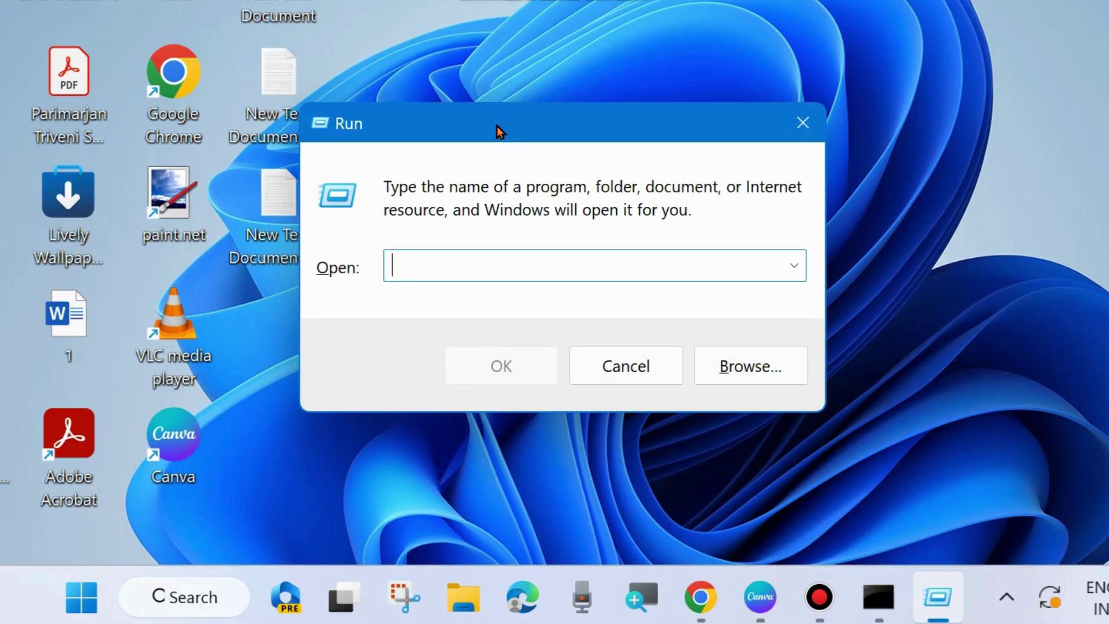
click(436, 258)
text(%WINDIR%\system32\spool\printers)
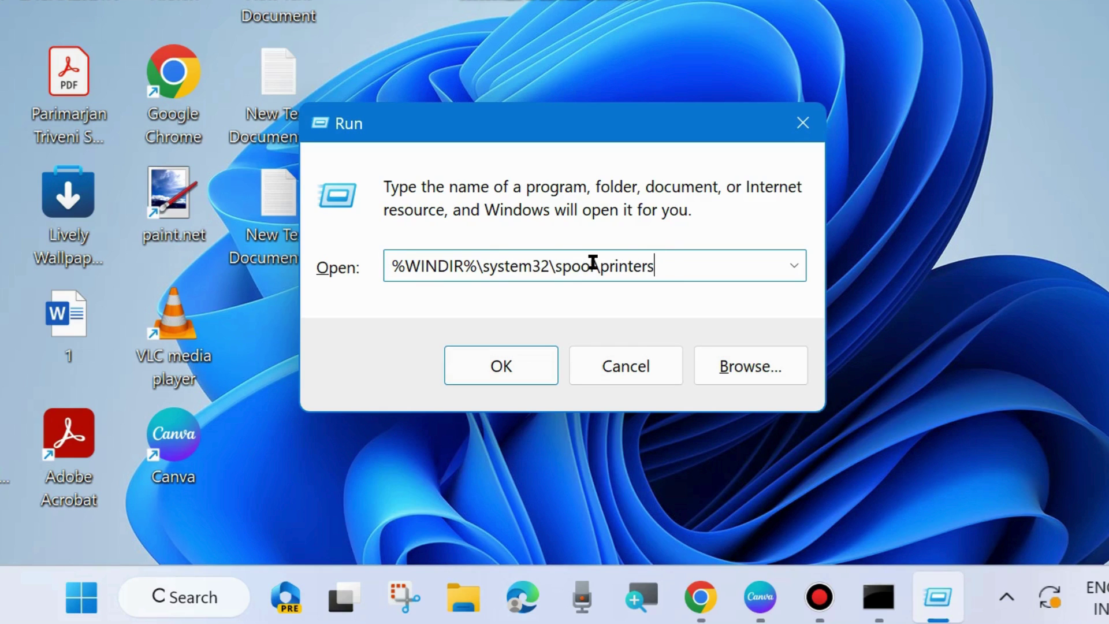
click(497, 365)
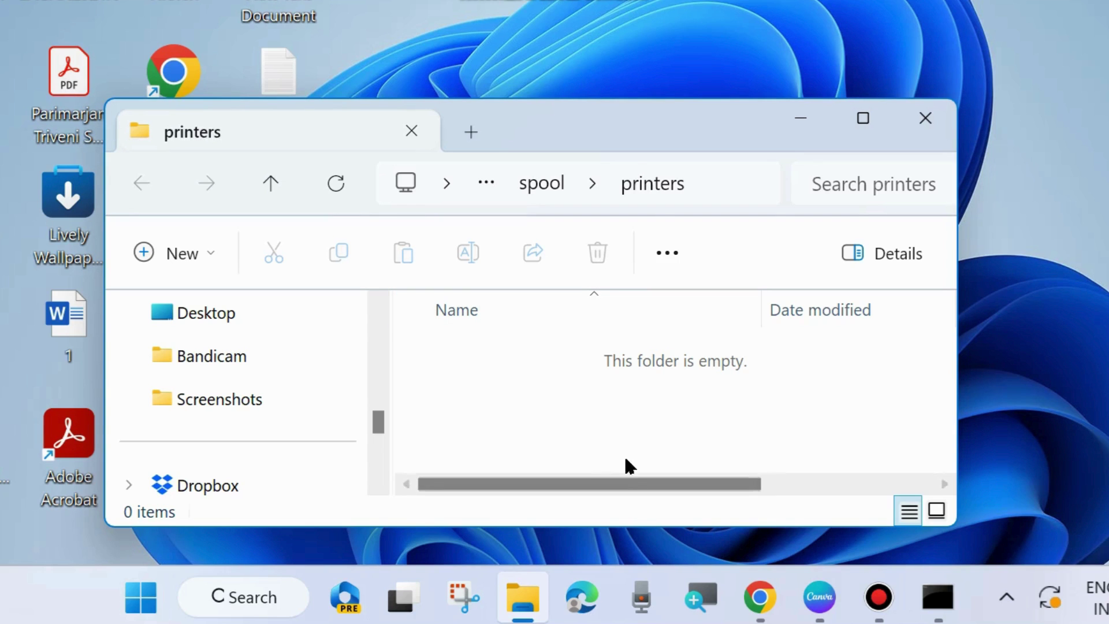
click(925, 118)
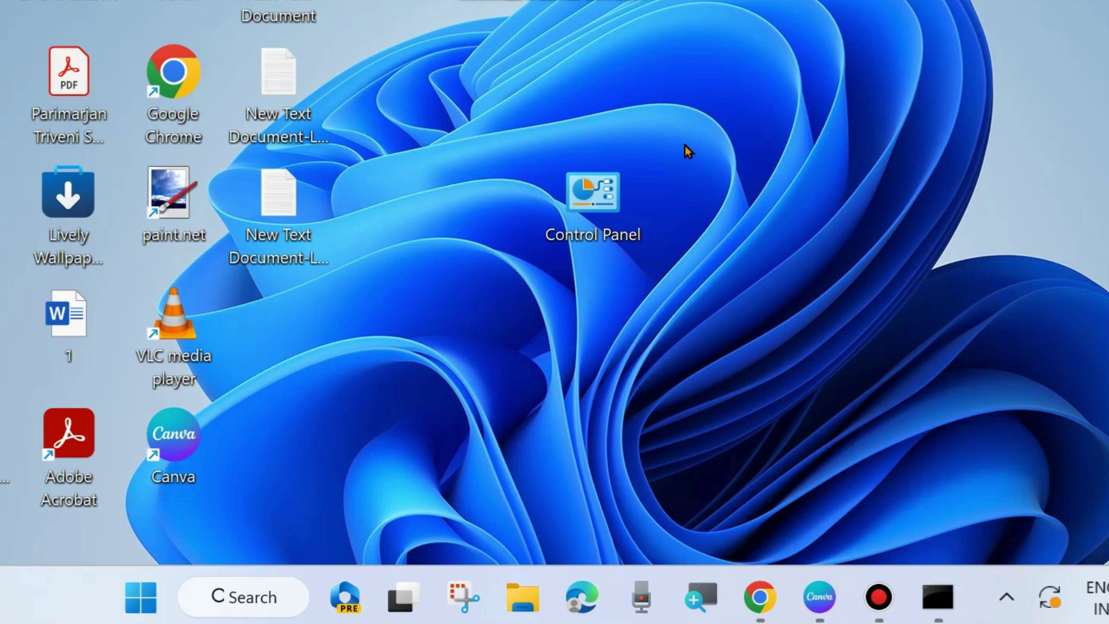
Open Control Panel from the desktop icon and choose Devices and Printers.
double_click(598, 199)
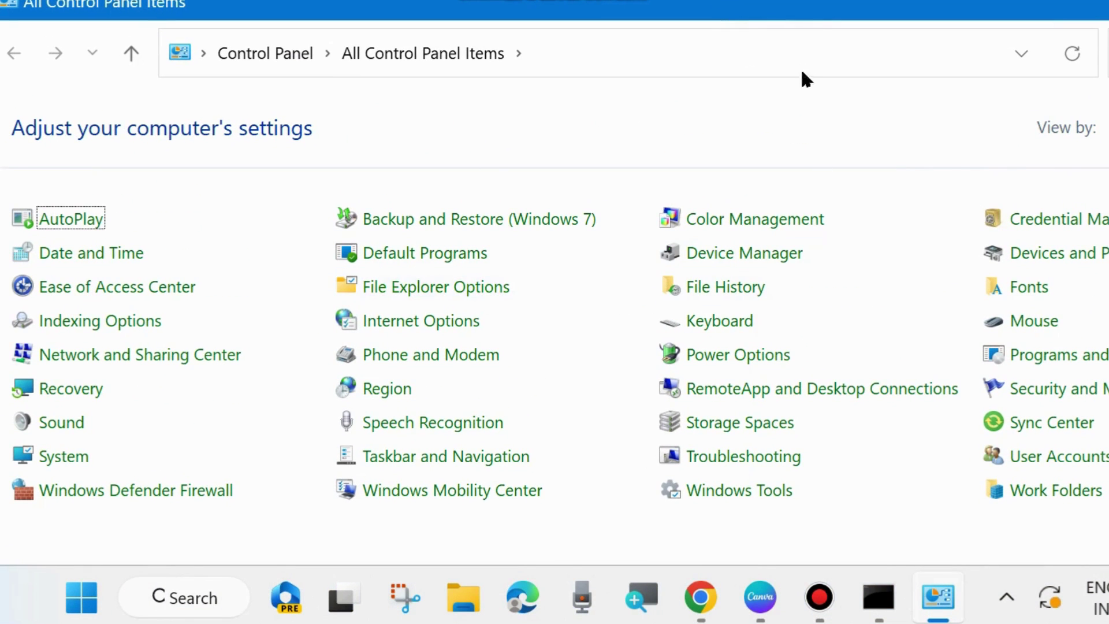
drag(814, 17, 549, 43)
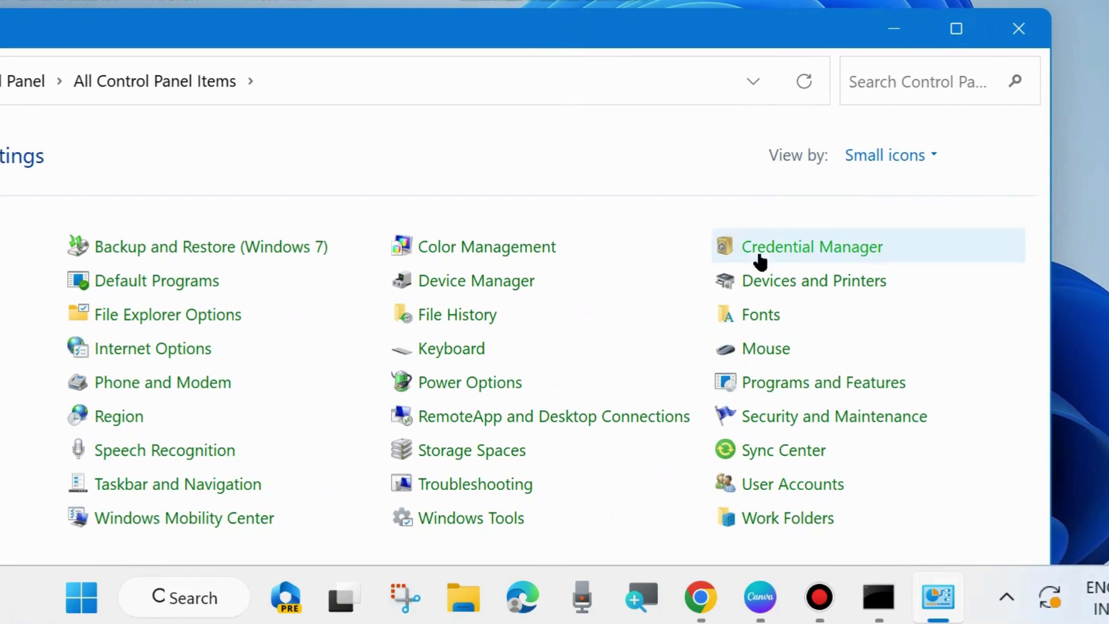
click(793, 283)
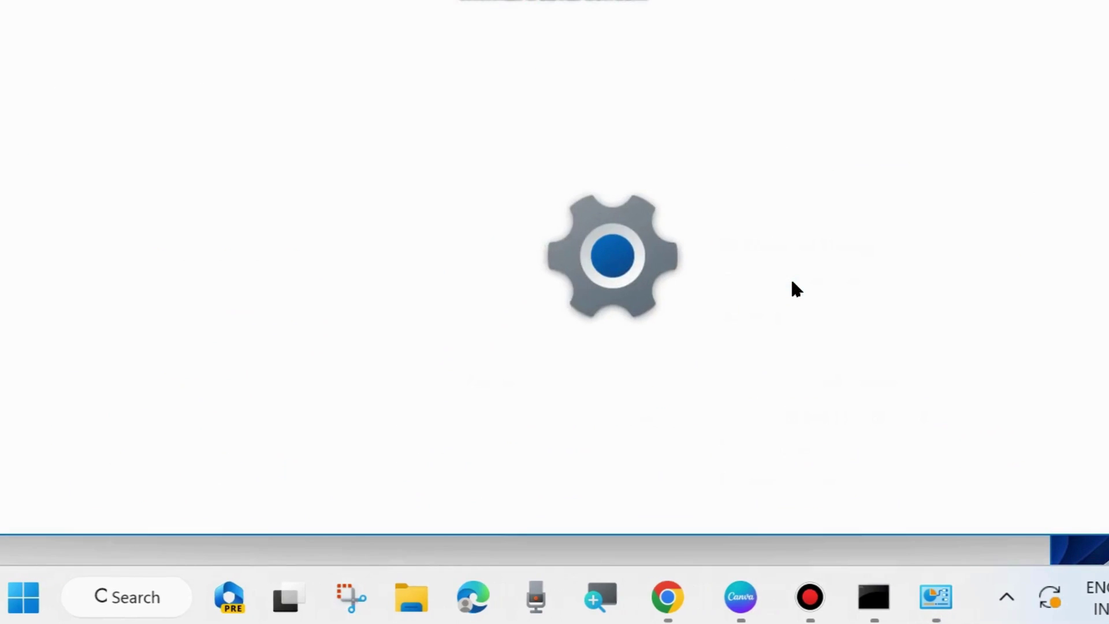
Go to Printers & scanners, open the desktop printer's page, and scroll to Printer properties.
scroll(694, 279, down, 7)
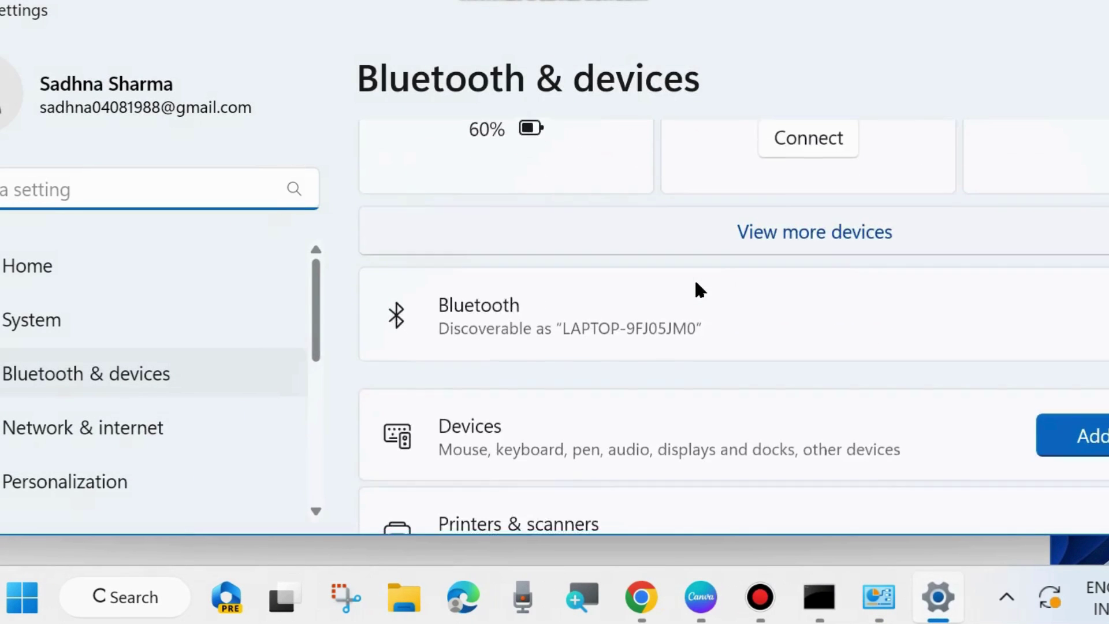
scroll(696, 284, down, 1)
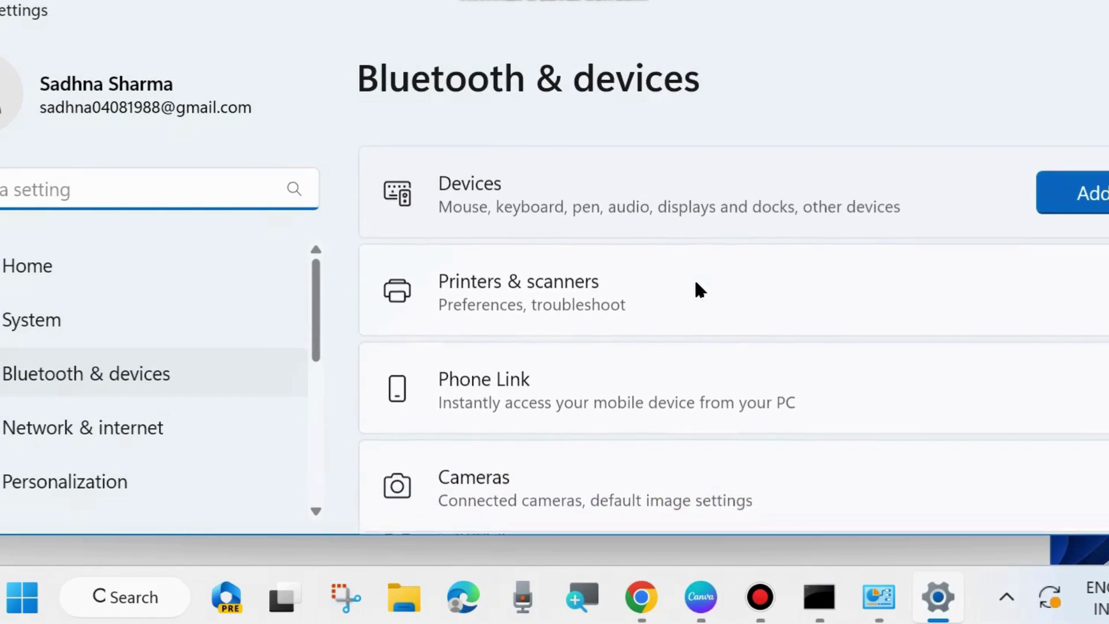
click(529, 278)
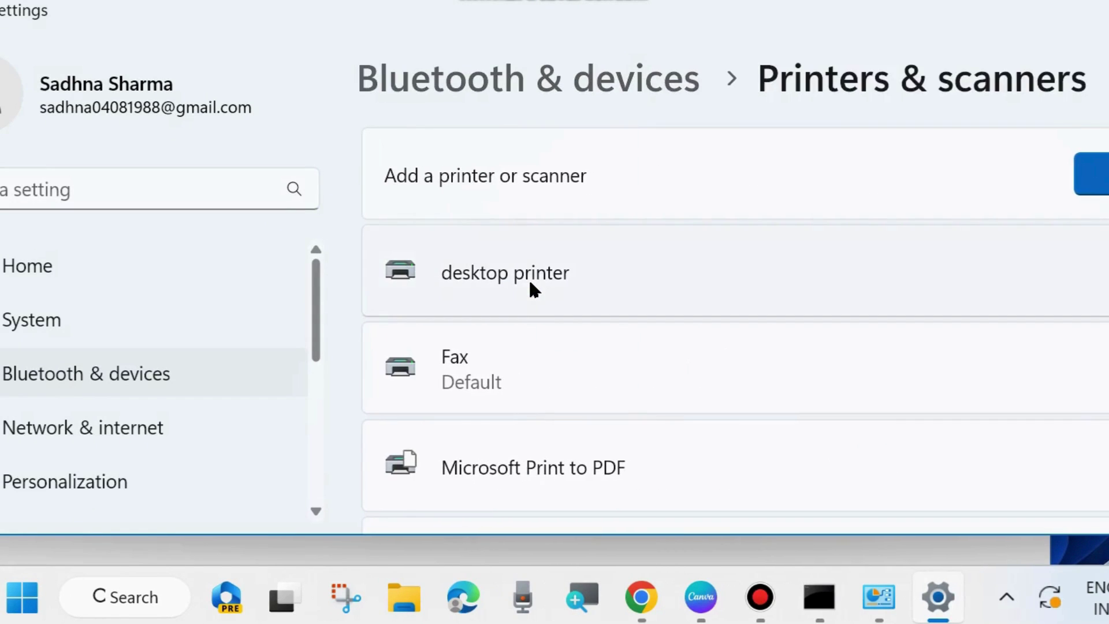
drag(754, 22, 547, 45)
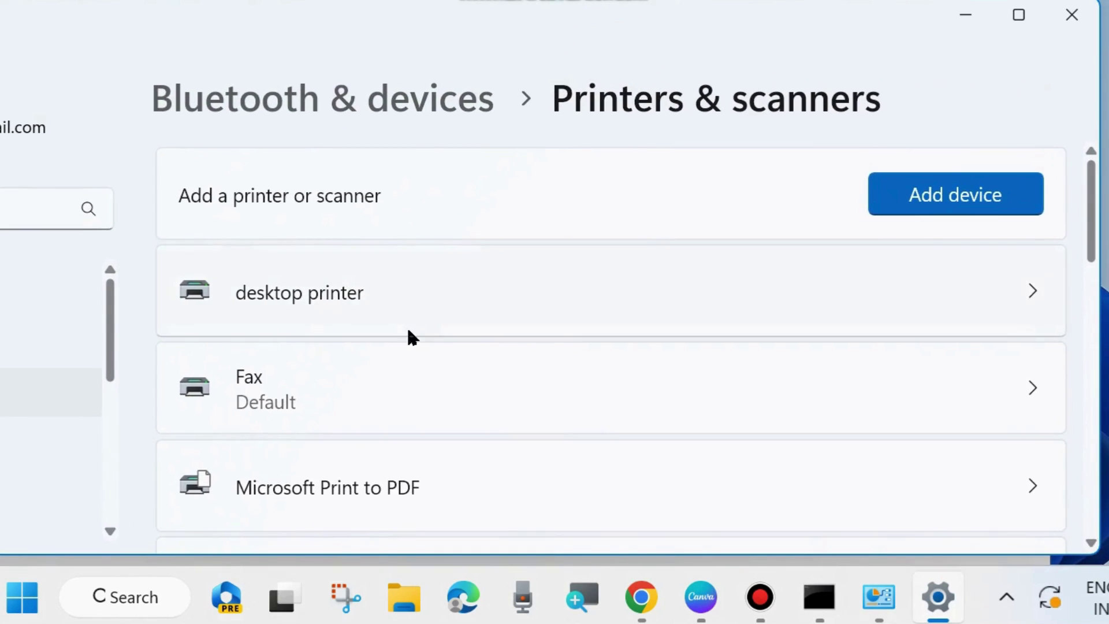
scroll(407, 330, down, 2)
scroll(408, 334, up, 3)
click(319, 296)
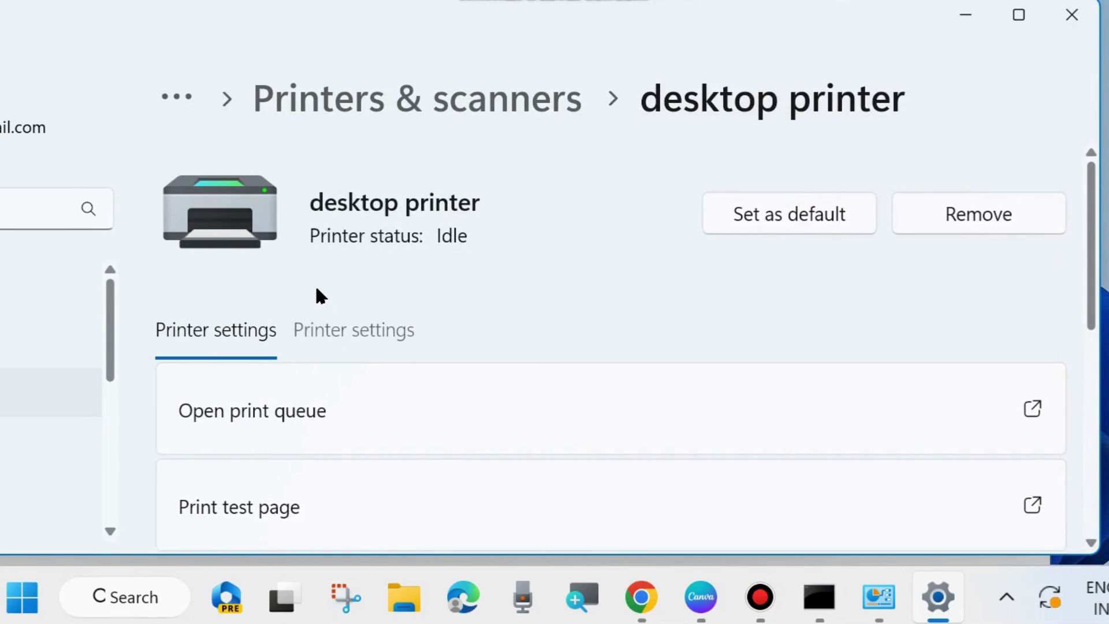
scroll(445, 299, down, 6)
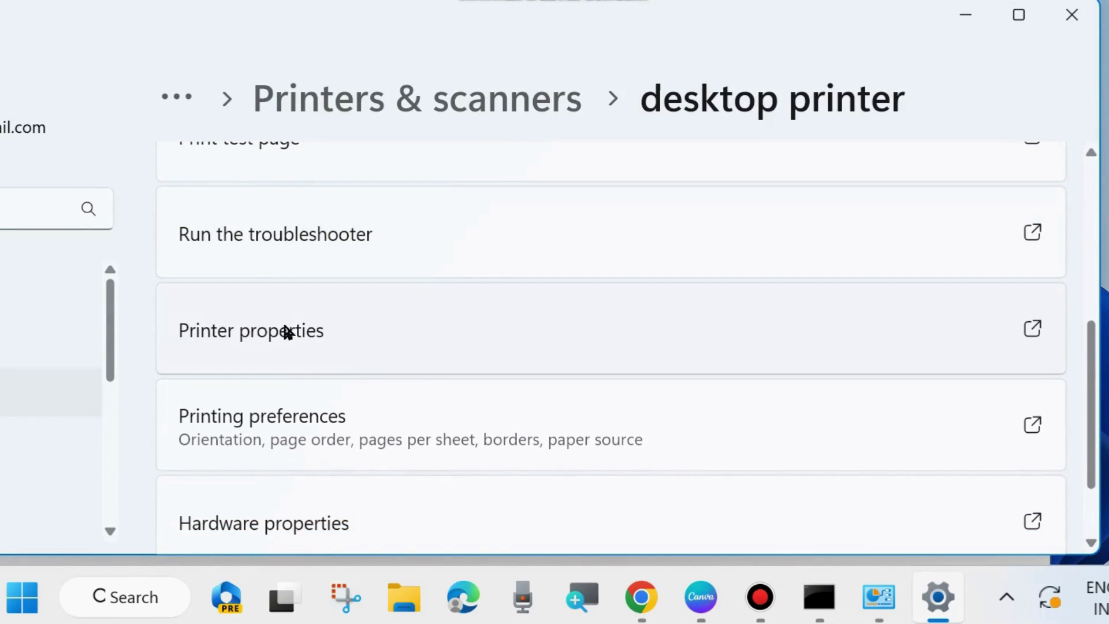
Review Everyone's permissions on the printer's Security tab, then close Settings and Control Panel.
click(296, 334)
drag(620, 0, 594, 45)
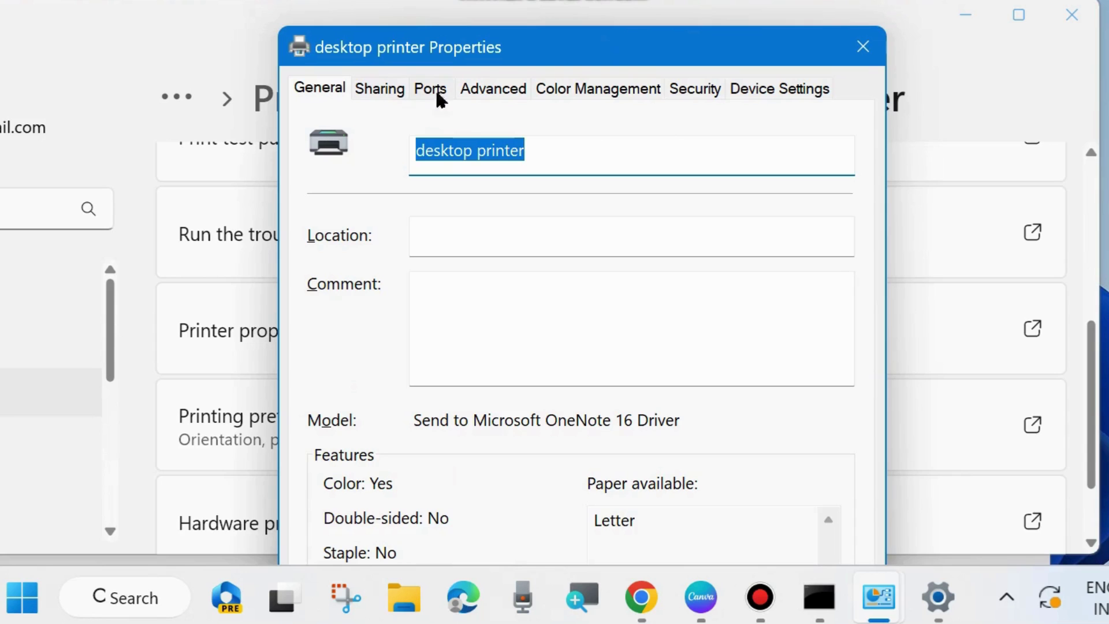
click(690, 92)
drag(650, 50, 666, 0)
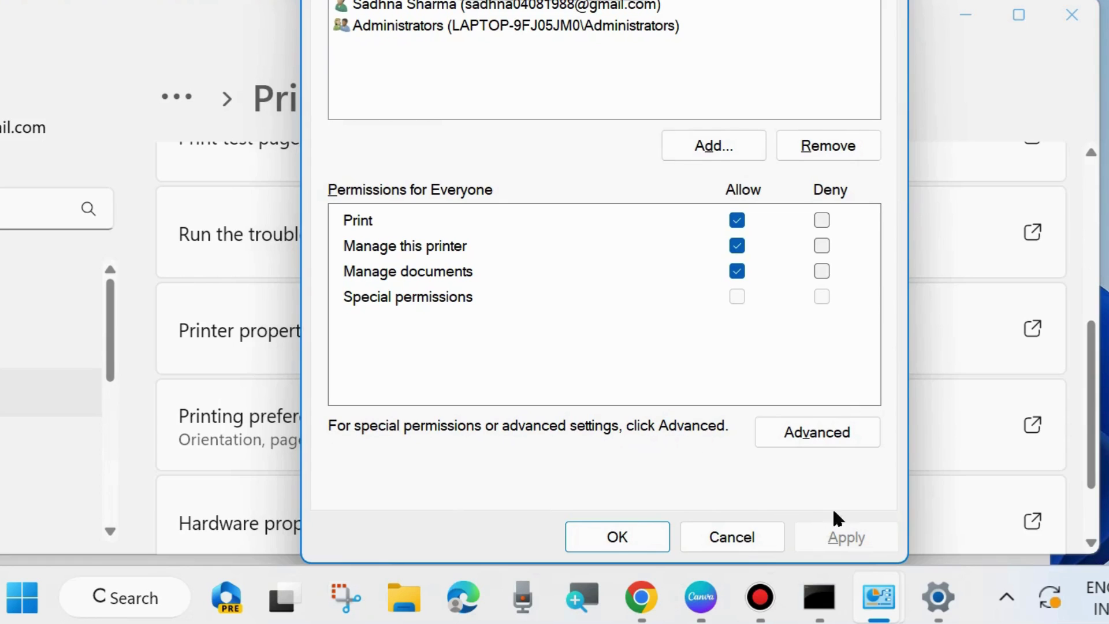
click(634, 534)
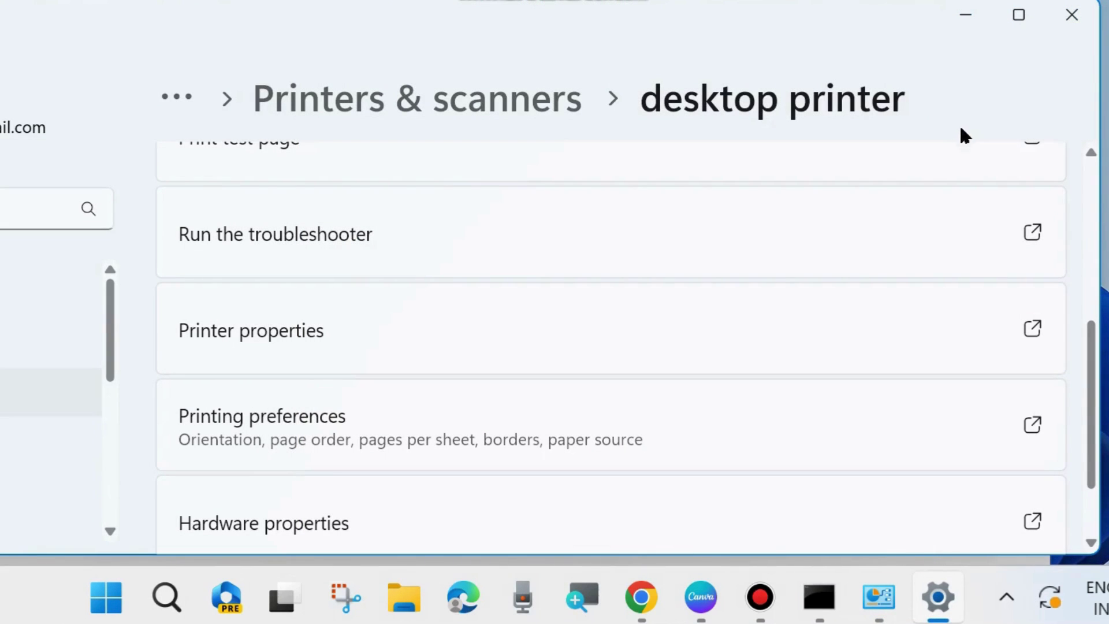
click(1070, 13)
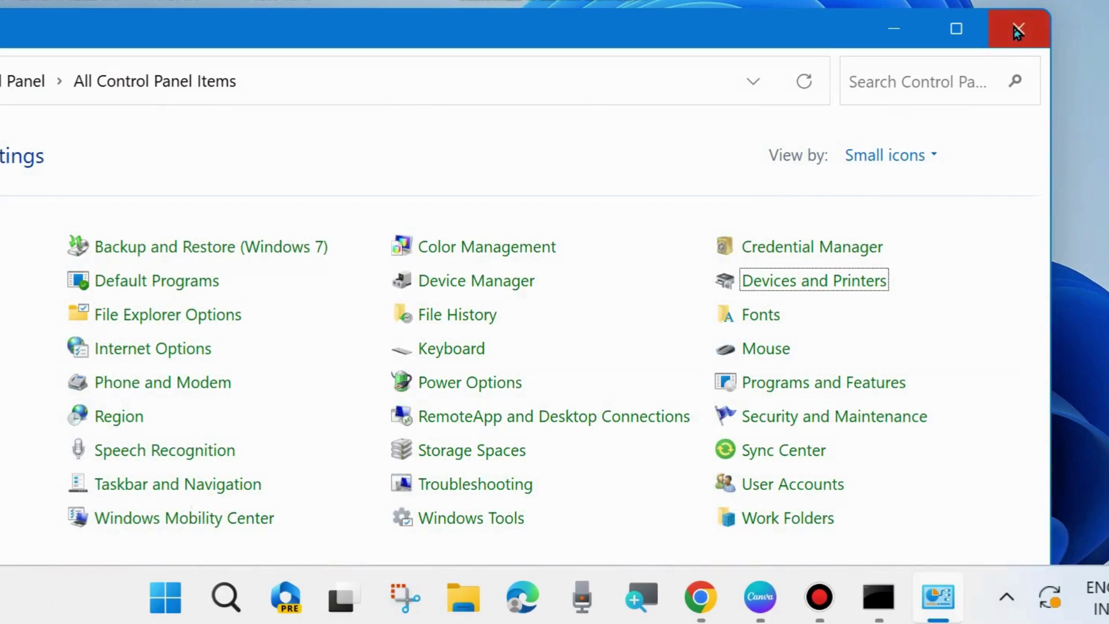
click(1014, 26)
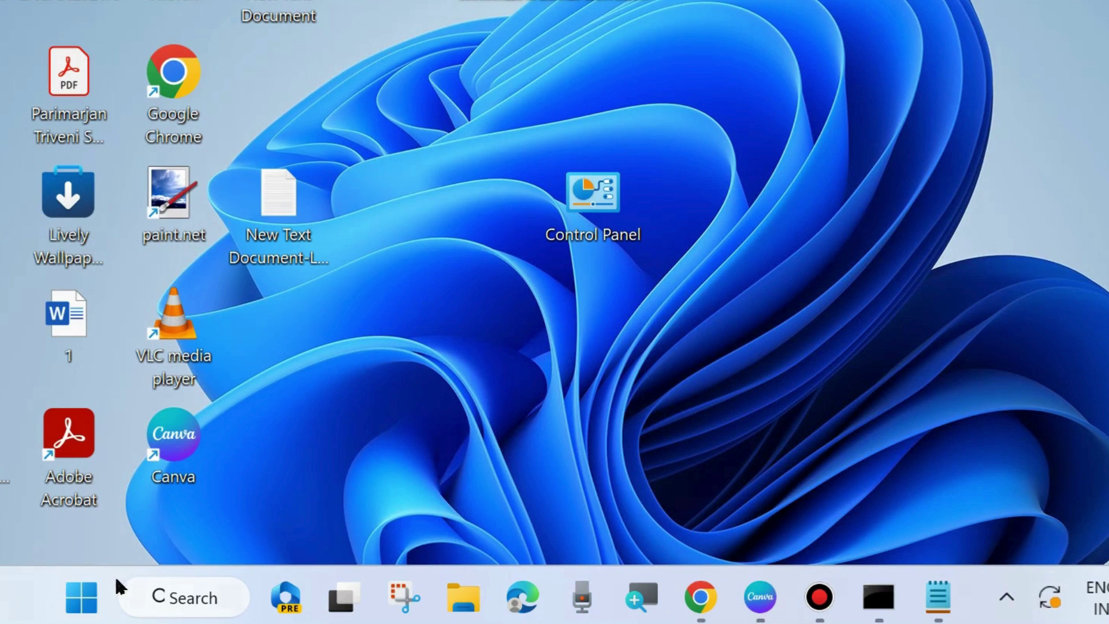
Launch Settings from the Start button's quick-access menu.
right_click(81, 596)
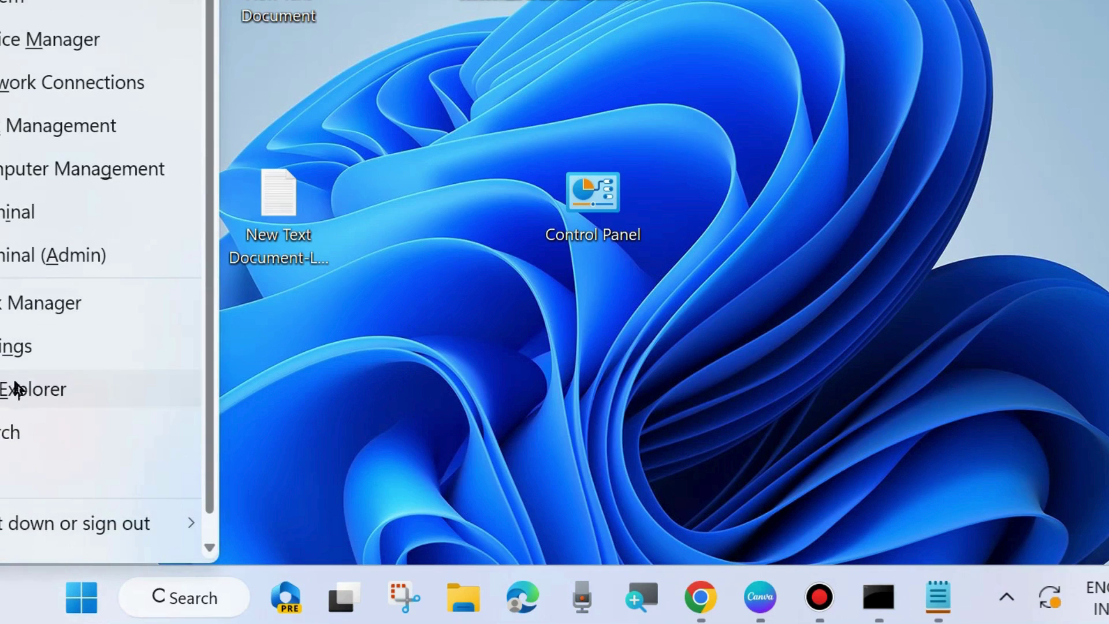
click(14, 351)
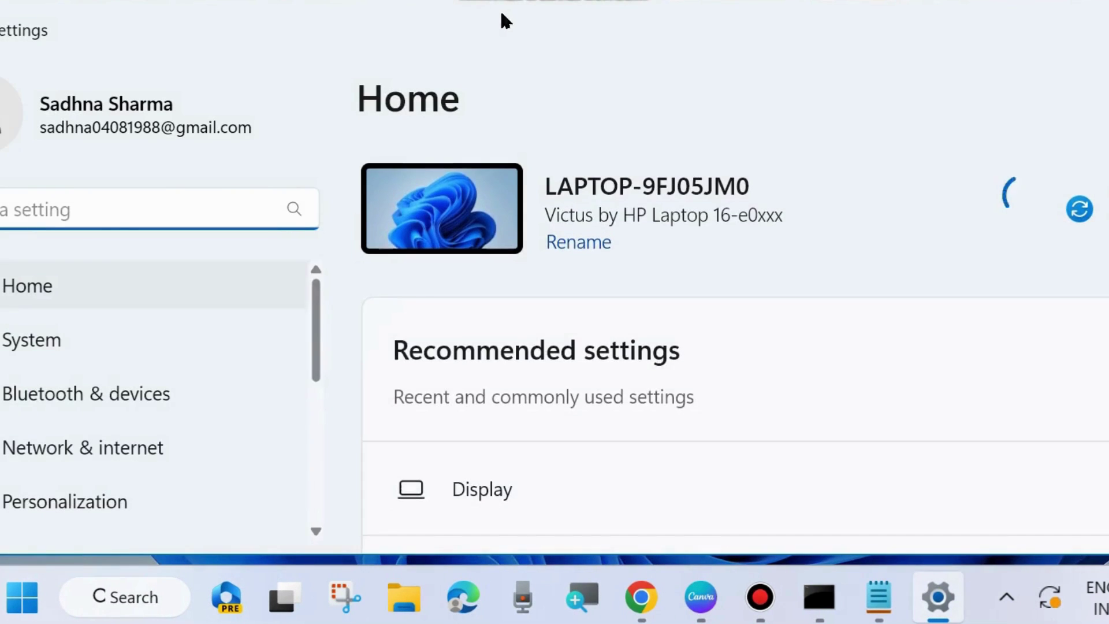
drag(502, 25, 644, 37)
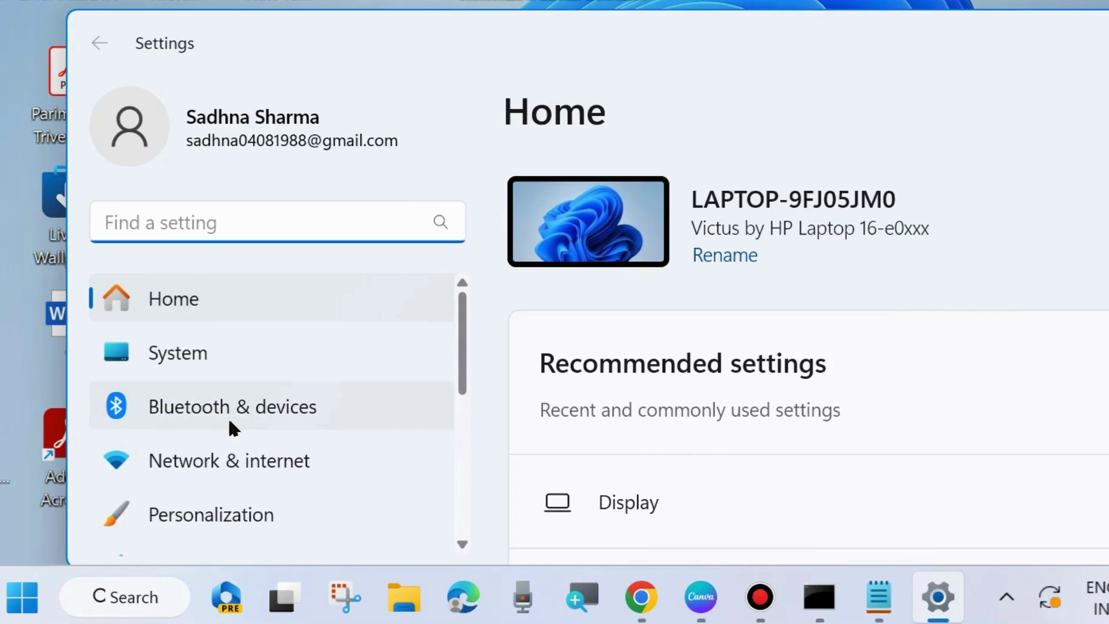
scroll(228, 421, down, 5)
scroll(240, 450, up, 2)
drag(408, 25, 400, 0)
scroll(228, 347, down, 2)
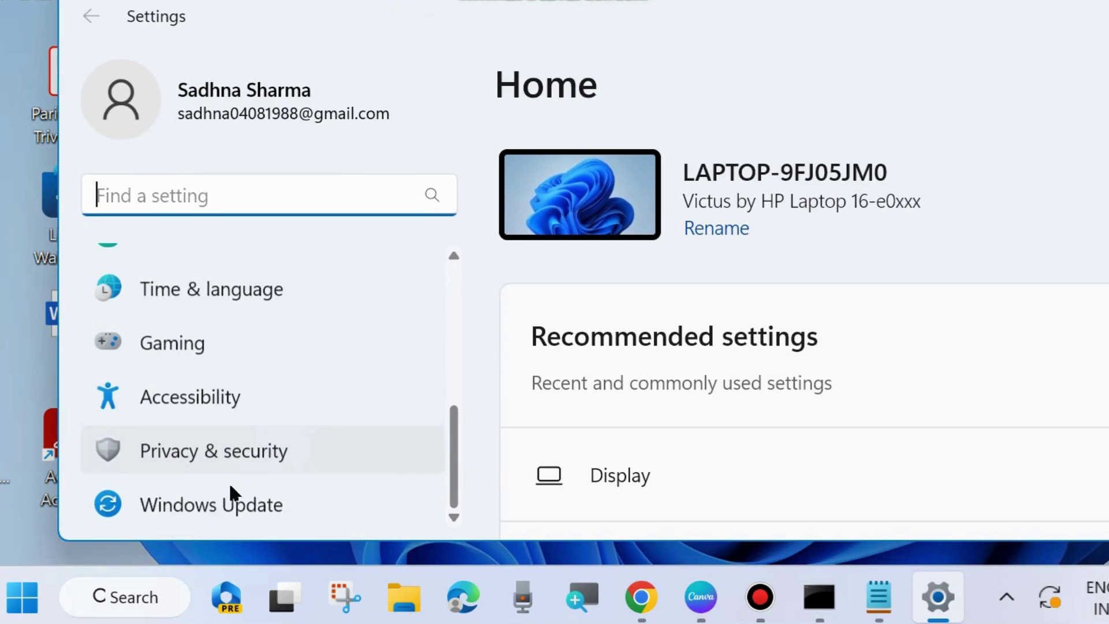
Start a Windows Update check for updates, then close Settings.
click(199, 505)
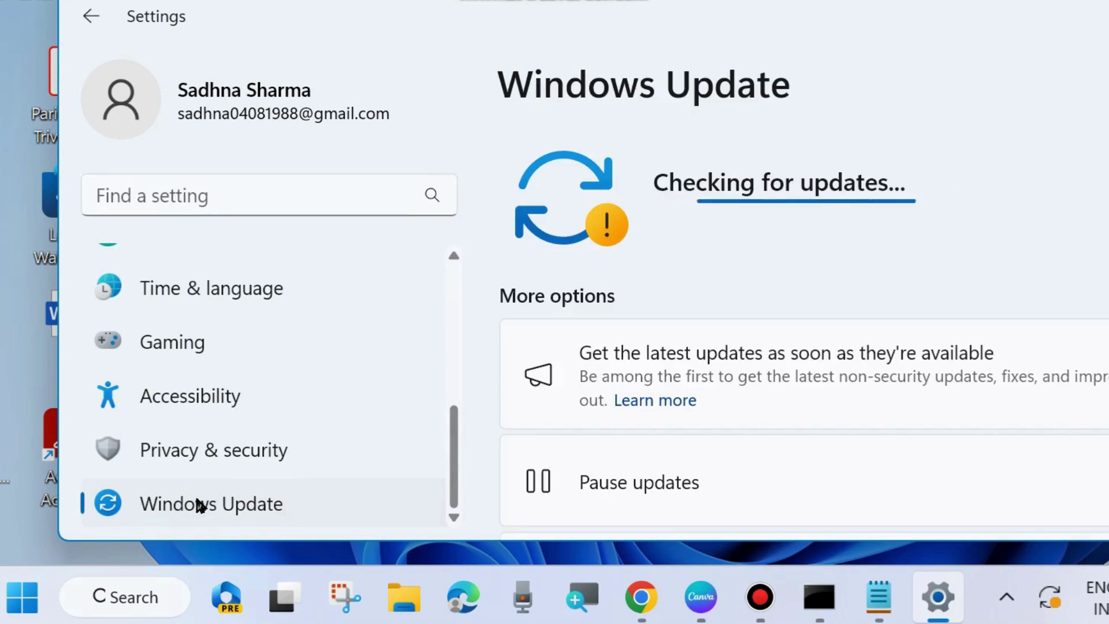
drag(911, 19, 623, 43)
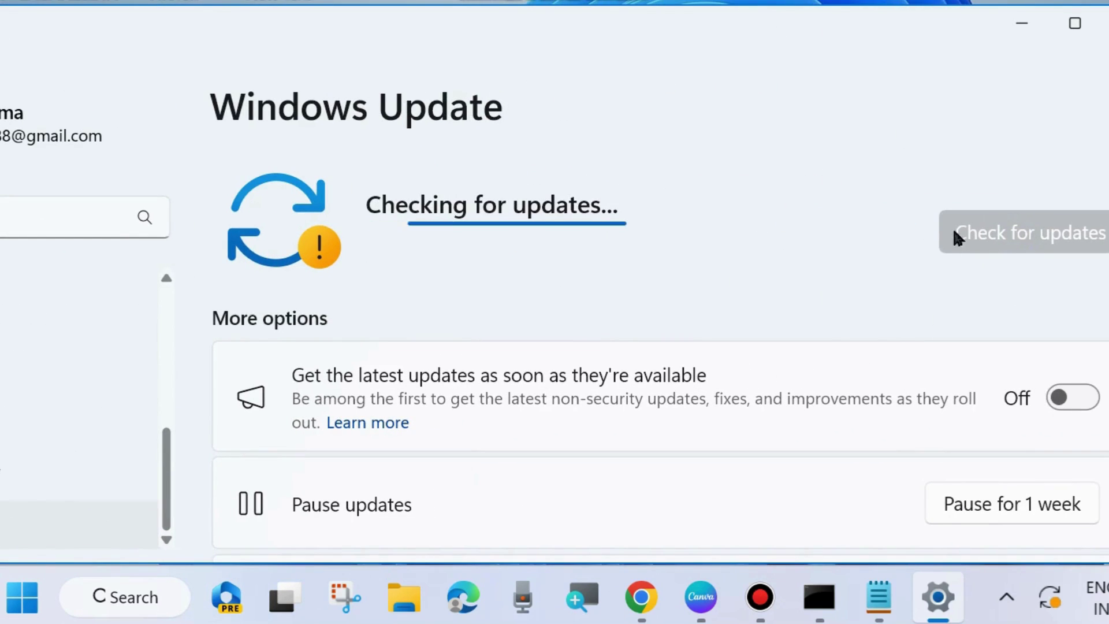
drag(866, 26, 812, 35)
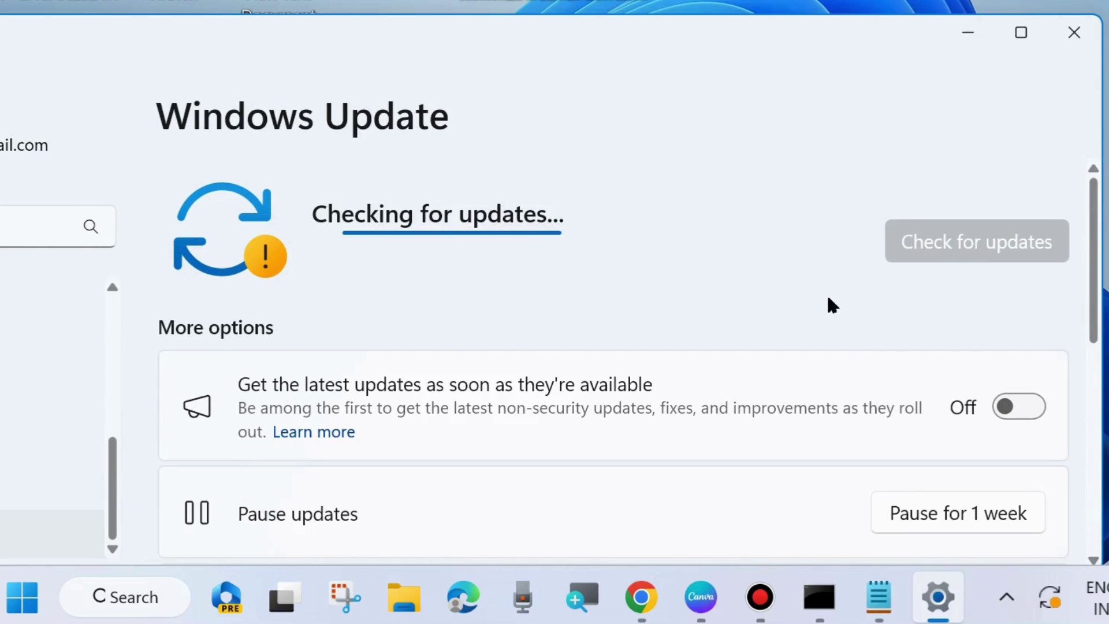
click(1074, 32)
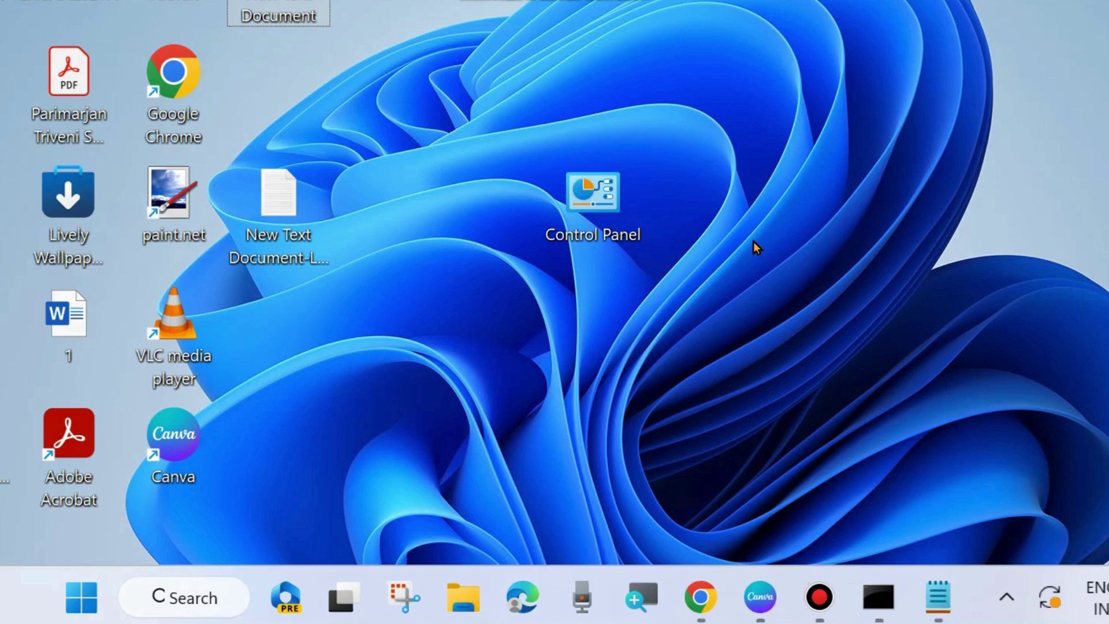
Search for cmd and run Command Prompt as administrator.
click(164, 602)
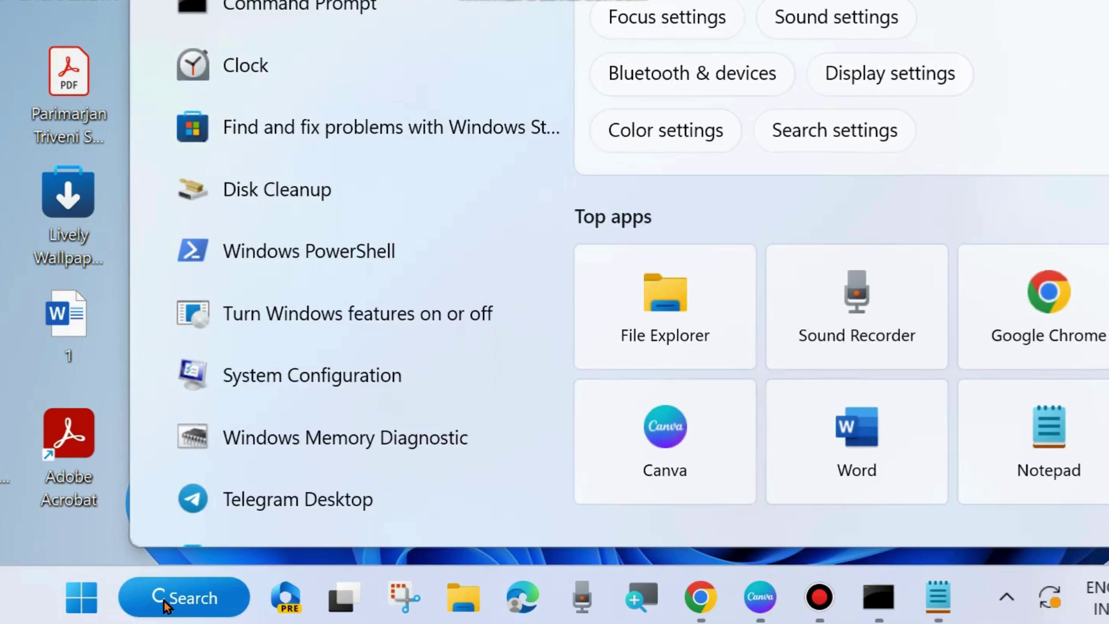
text(cmd)
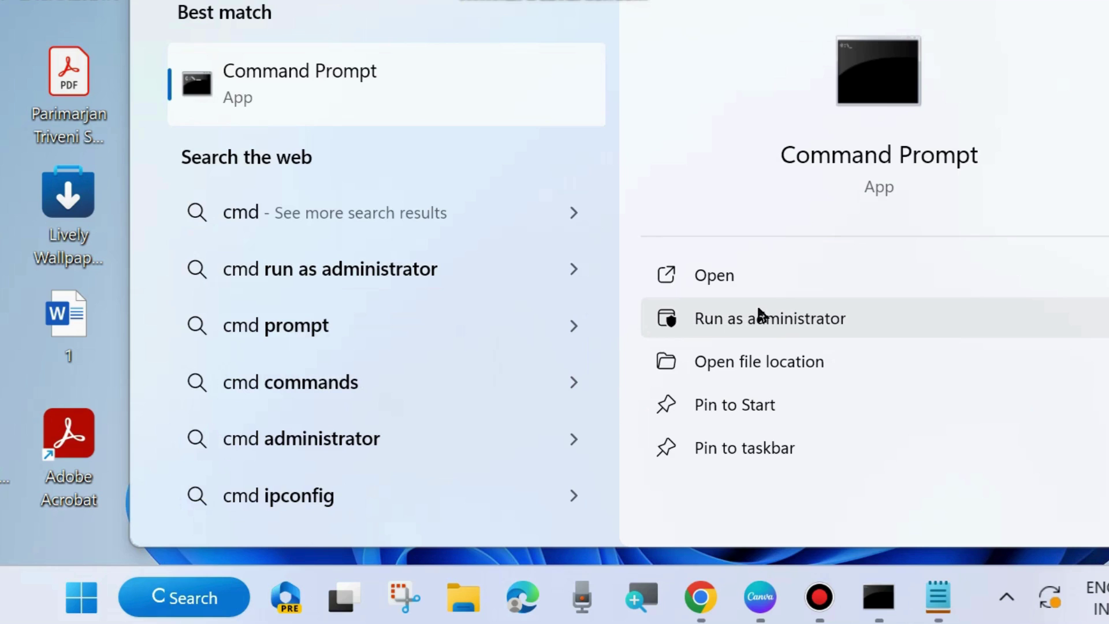
click(876, 594)
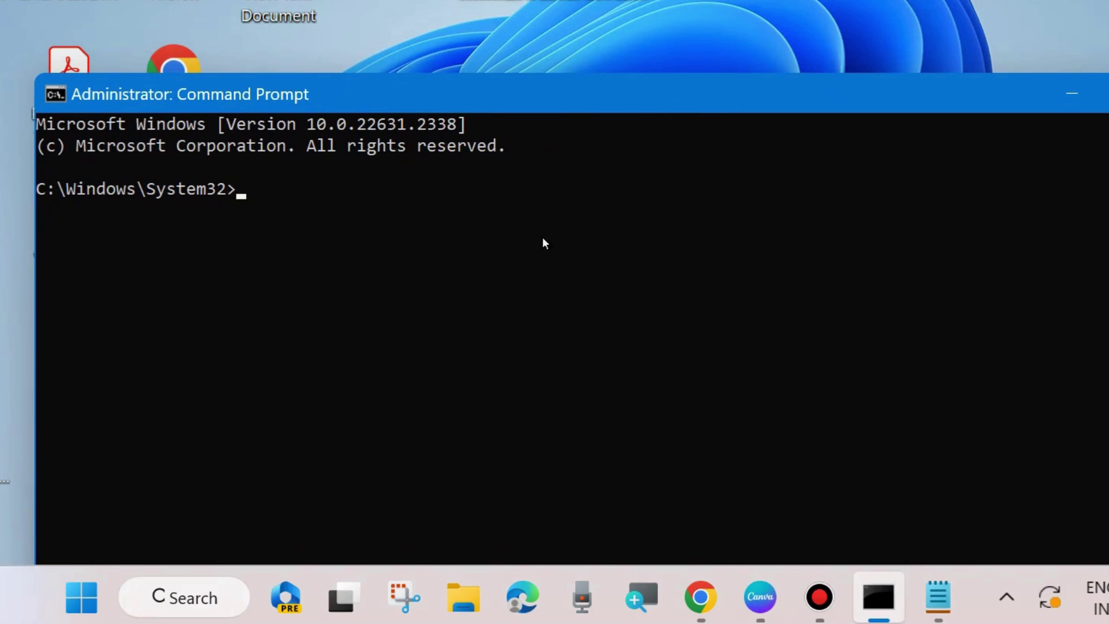
In the notes, go over ipconfig /flushdns, /registerdns, /release, /renew and netsh winsock reset.
click(936, 594)
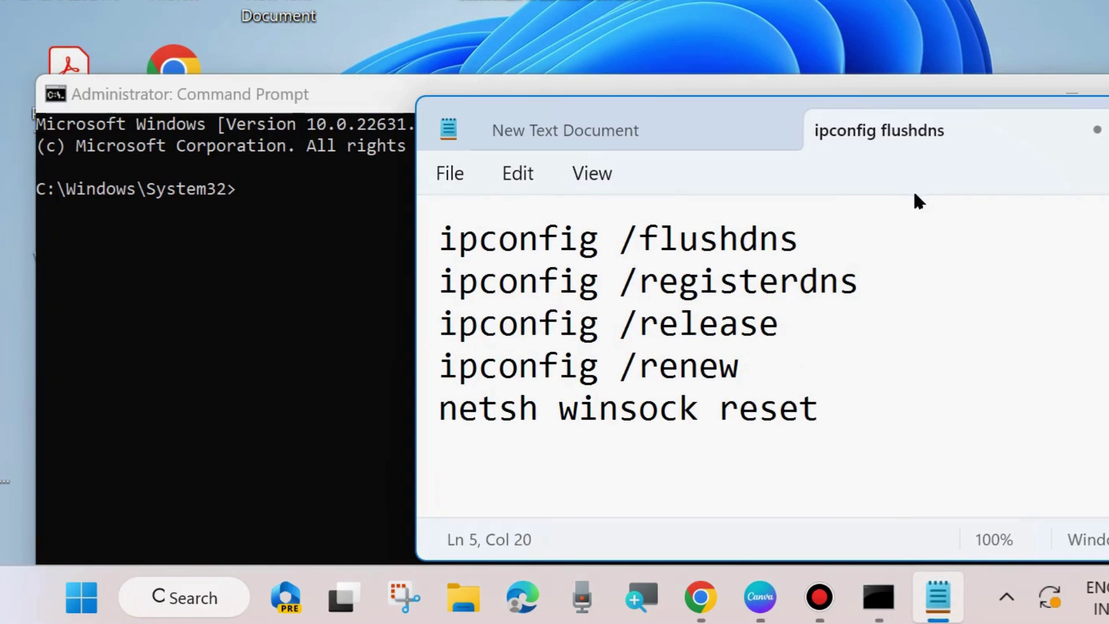
drag(440, 238, 803, 242)
drag(444, 282, 882, 300)
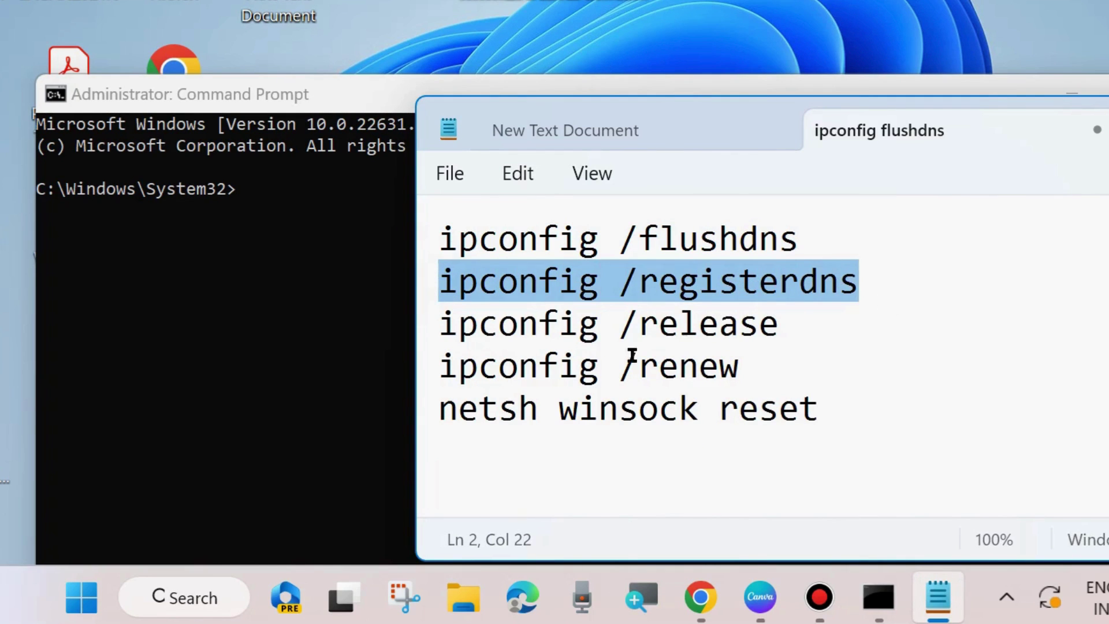
drag(446, 329, 811, 336)
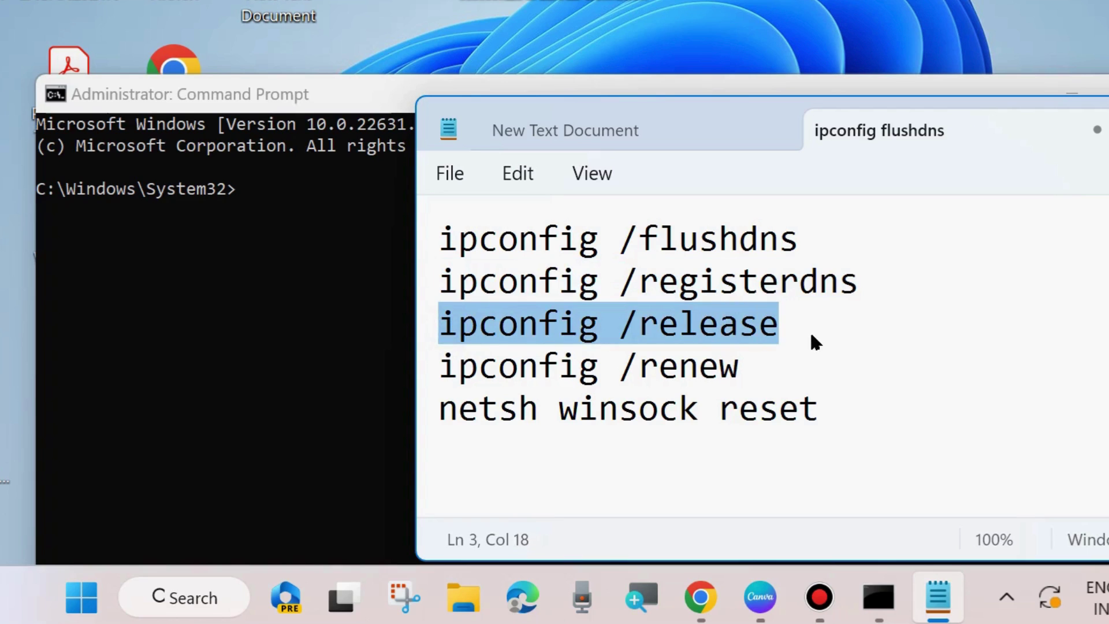
drag(447, 367, 755, 380)
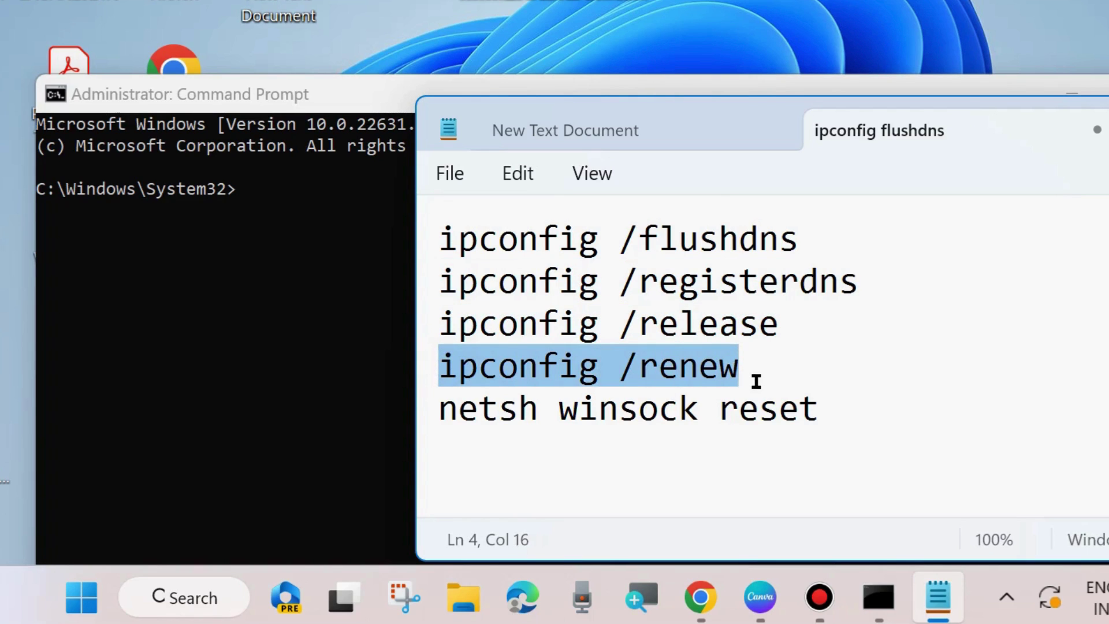
drag(439, 410, 869, 415)
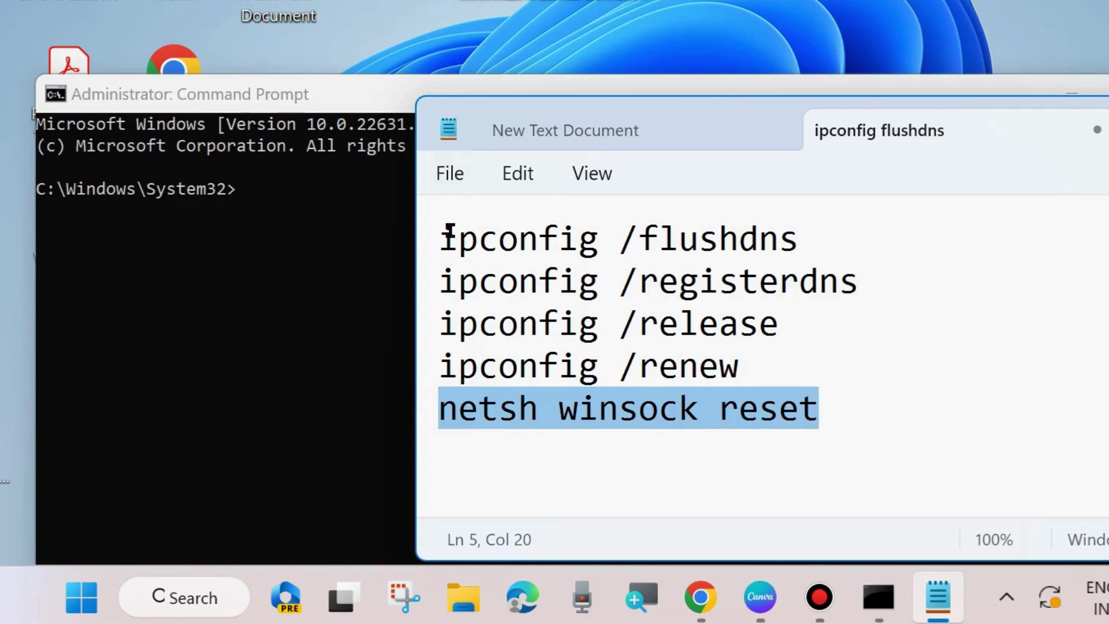
Minimize Command Prompt and bring up Shut down or sign out from Start's quick-access menu.
key(alt+Tab)
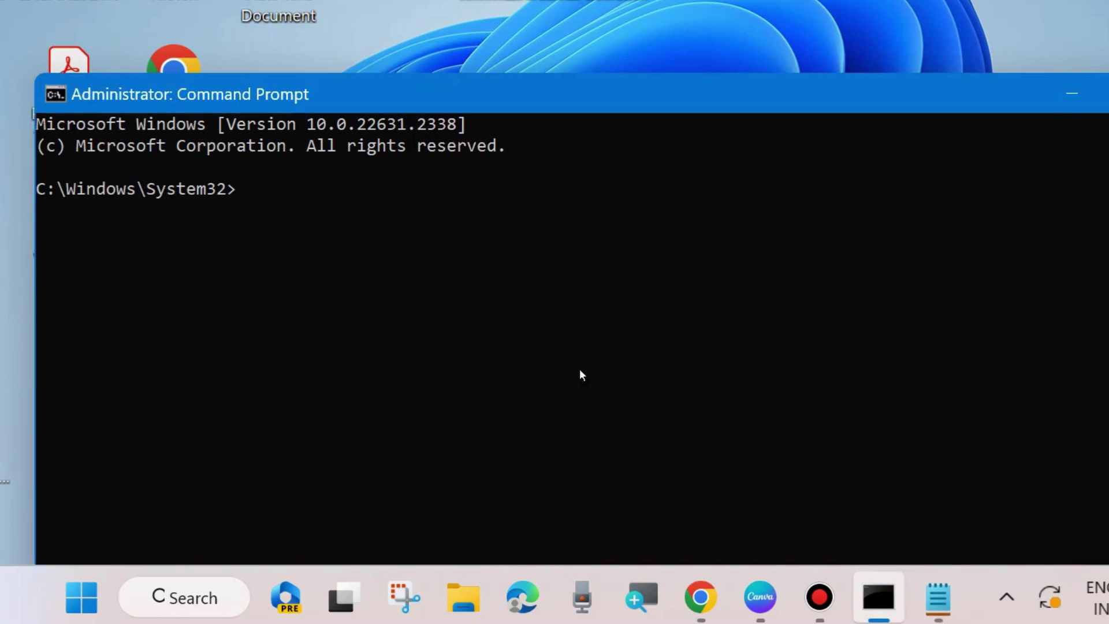
click(1068, 95)
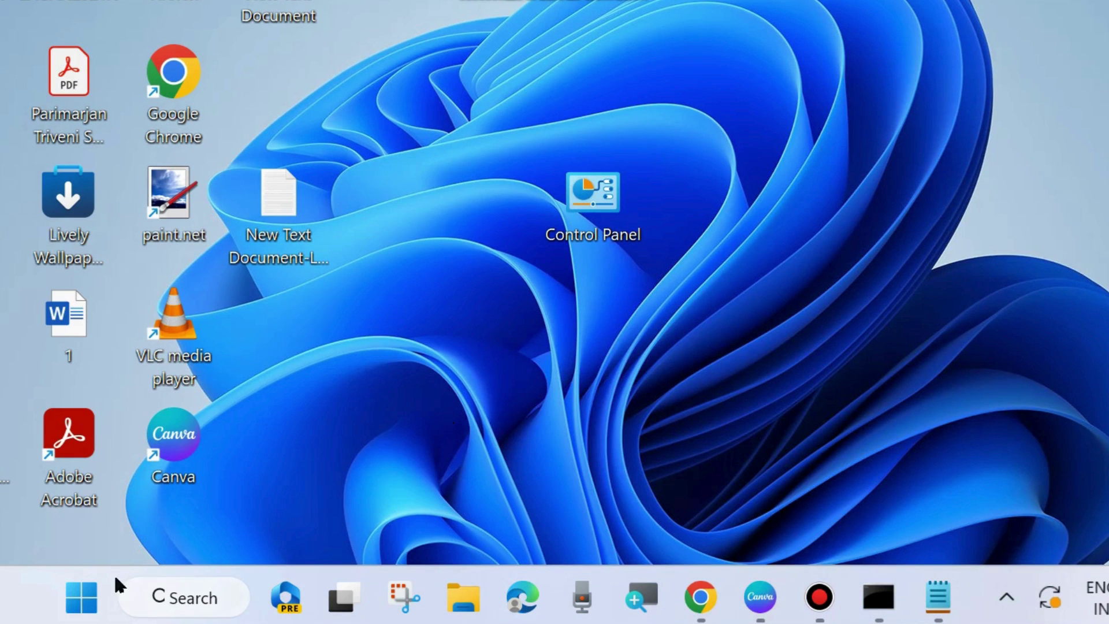
right_click(82, 597)
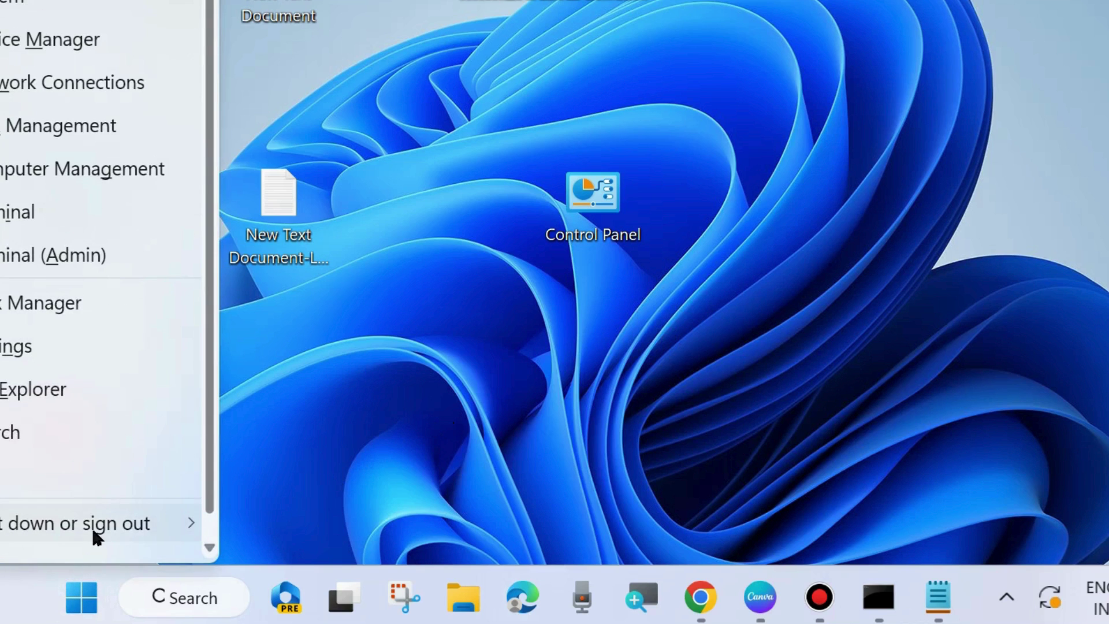
mouse_move(93, 532)
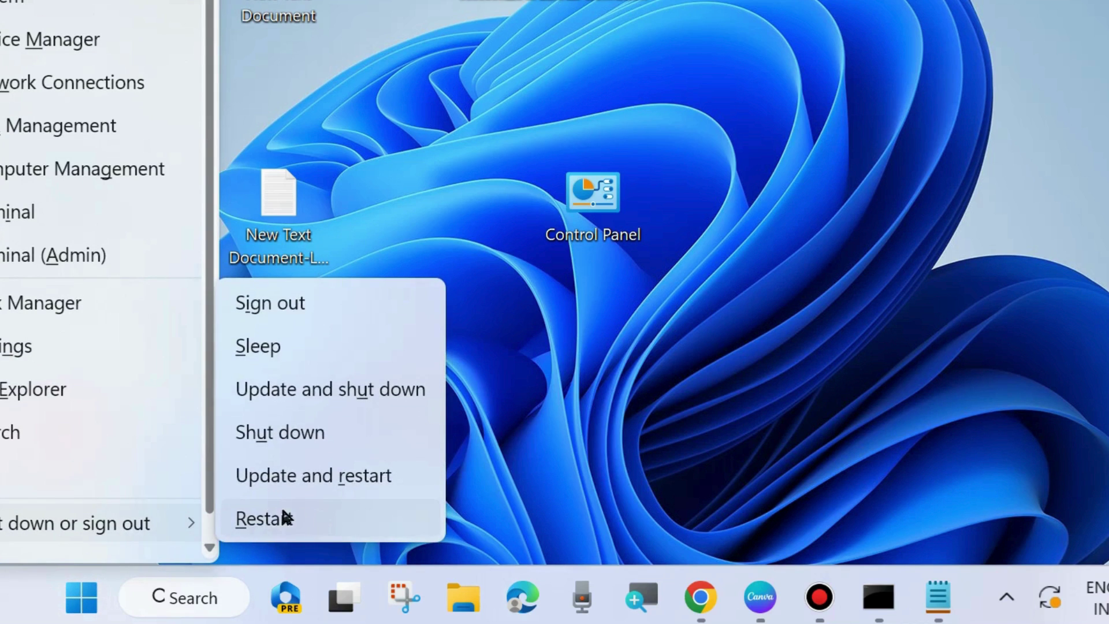